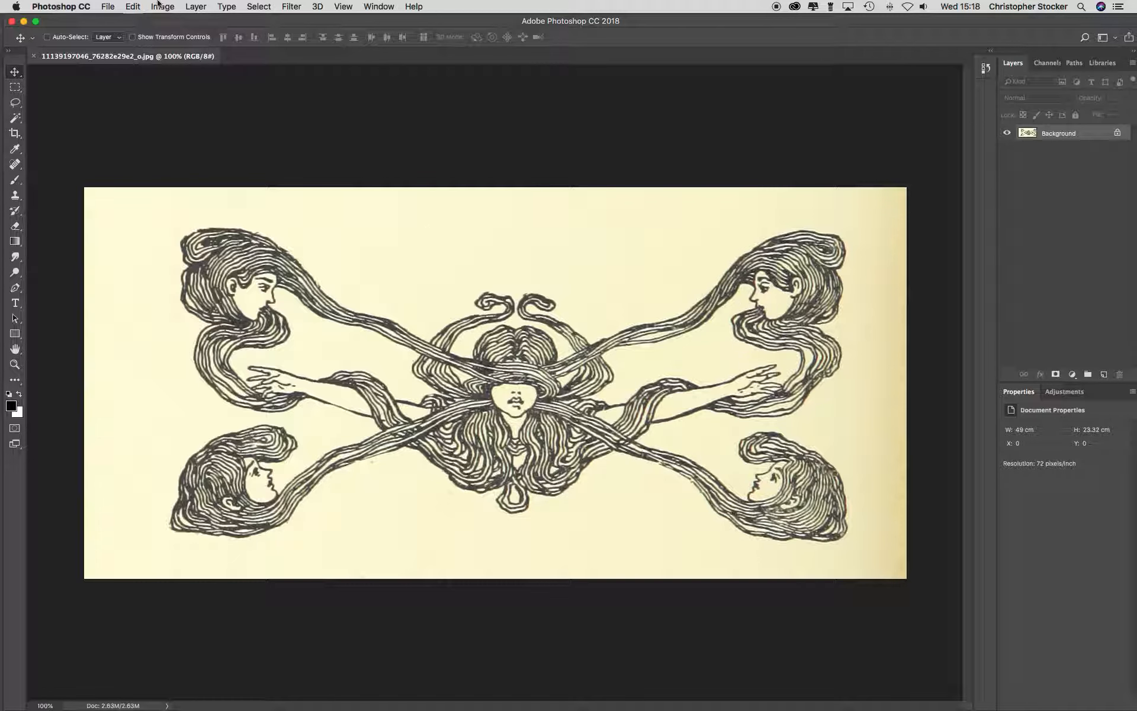
# Resample the scanned illustration to a resolution of 300 pixels per inch
pyautogui.click(177, 99)
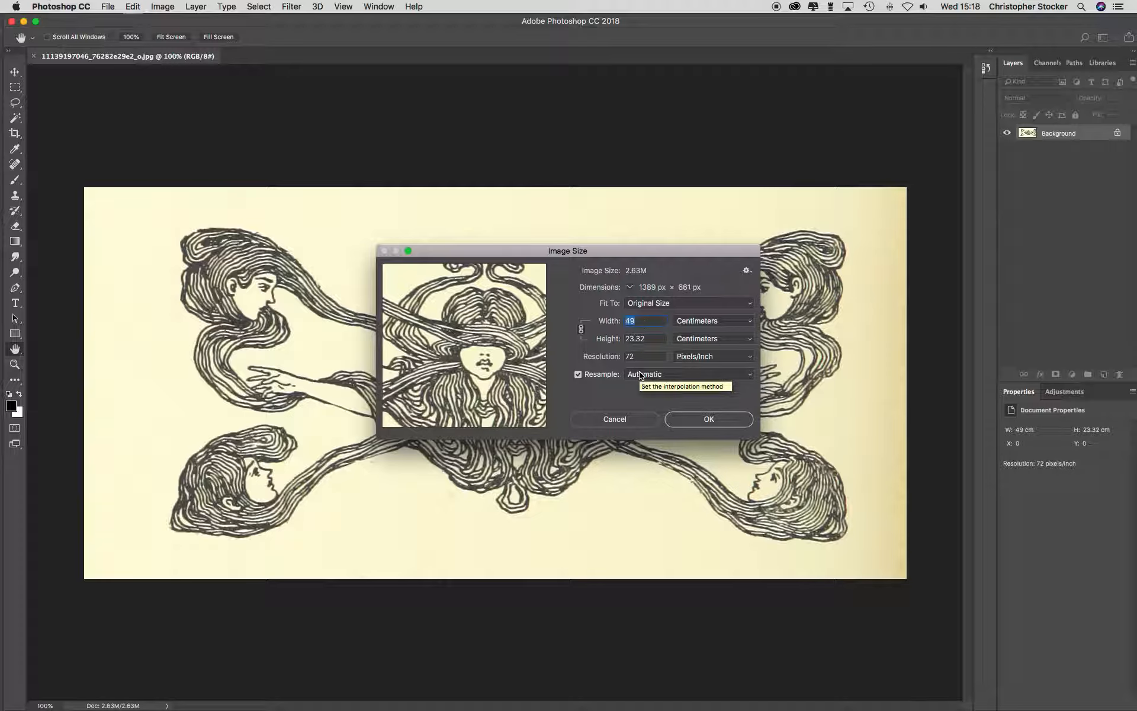
pyautogui.click(640, 355)
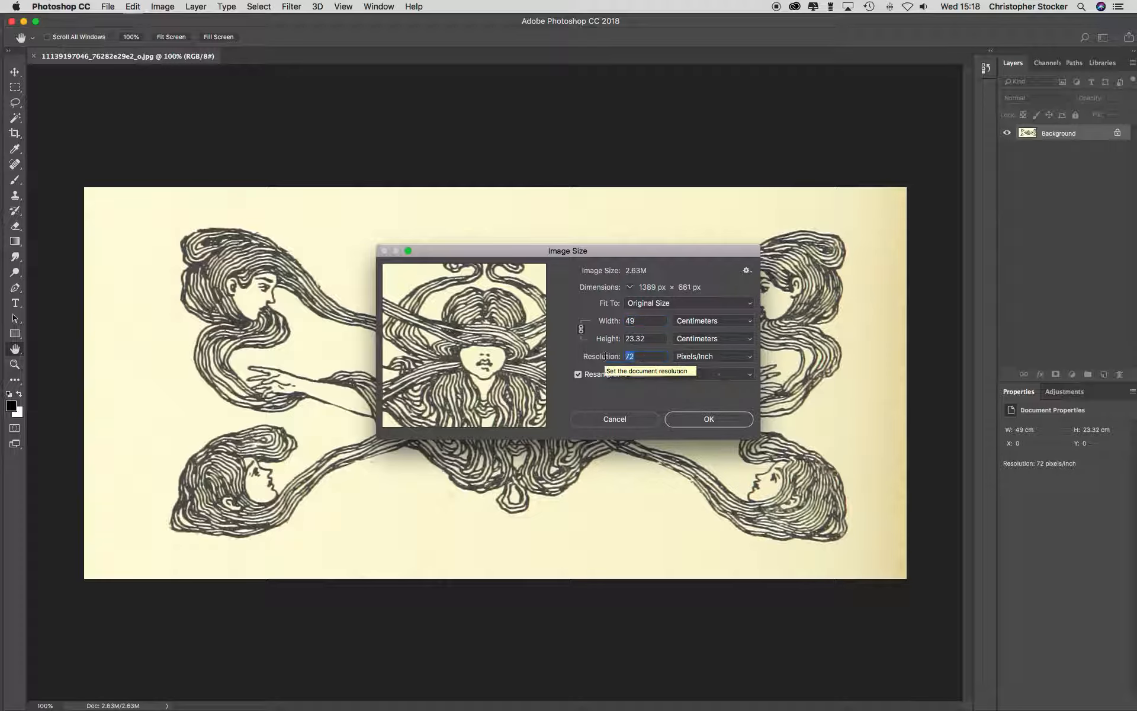
pyautogui.write('300')
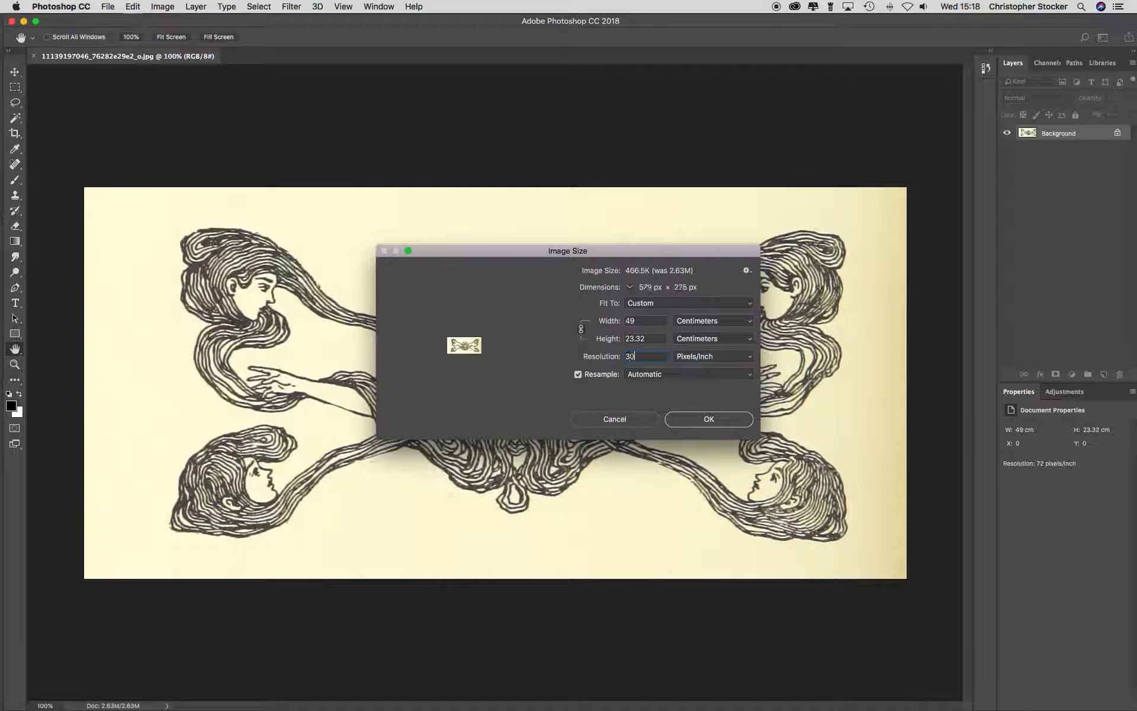
pyautogui.click(709, 419)
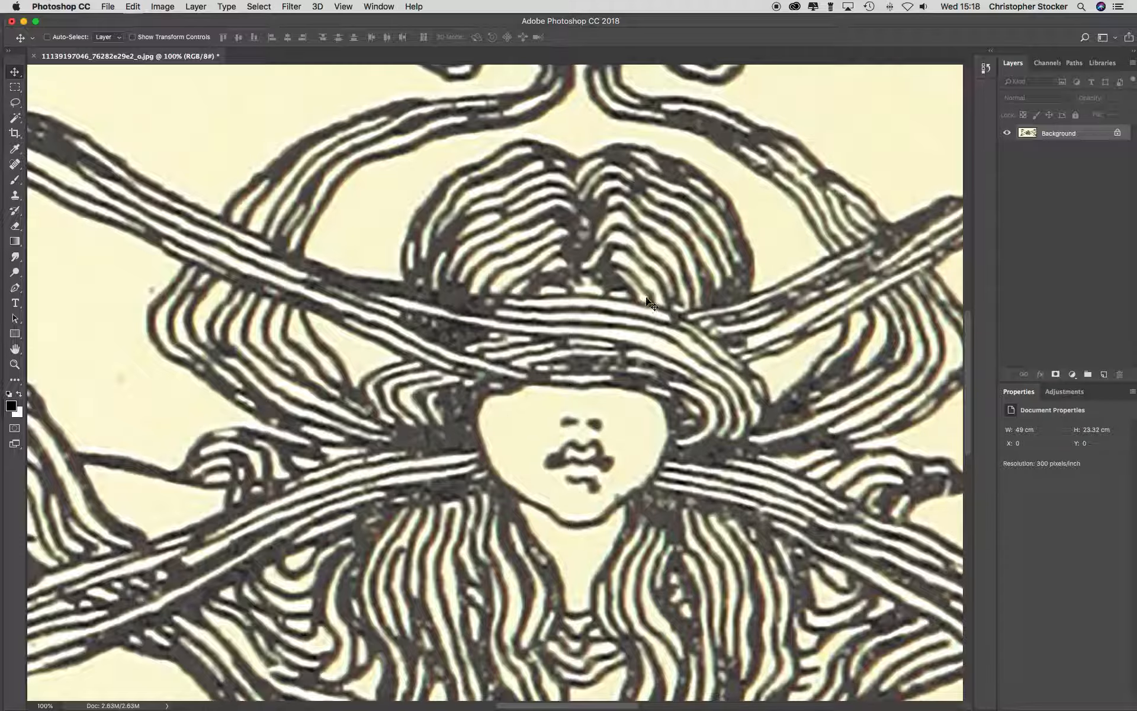
# Convert the image from RGB to grayscale and discard its colour information
pyautogui.press('v')
pyautogui.press('super+minus')
pyautogui.press('super+minus')
pyautogui.press('super+minus')
pyautogui.press('super+minus')
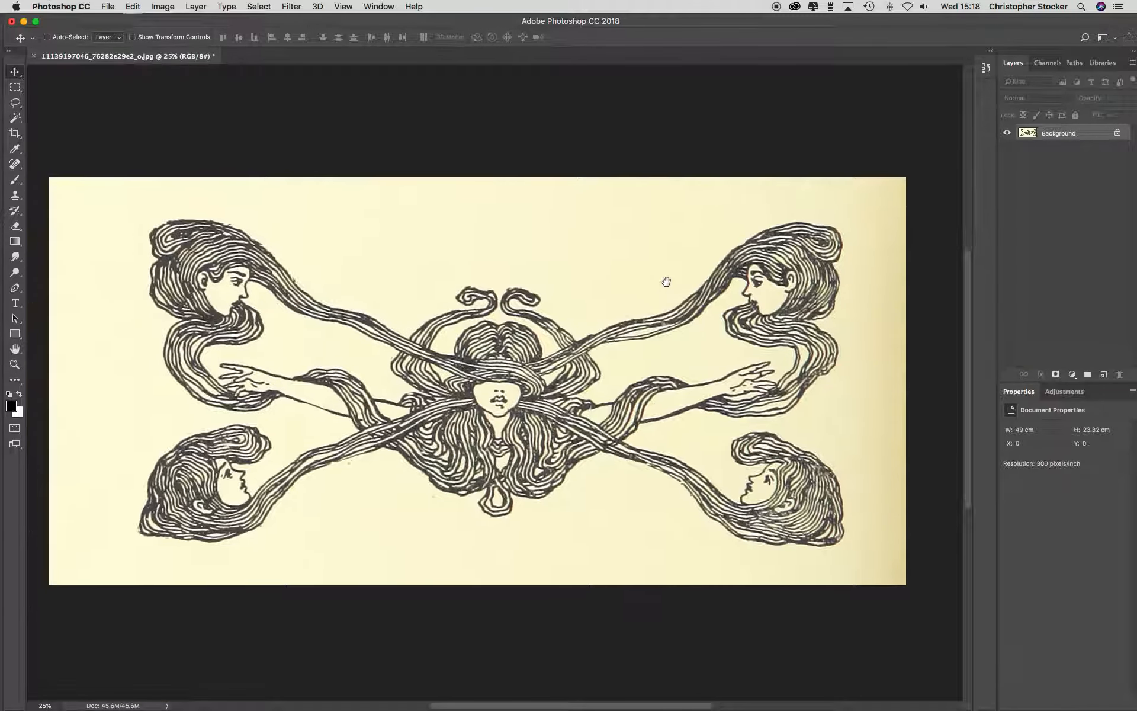
pyautogui.click(162, 6)
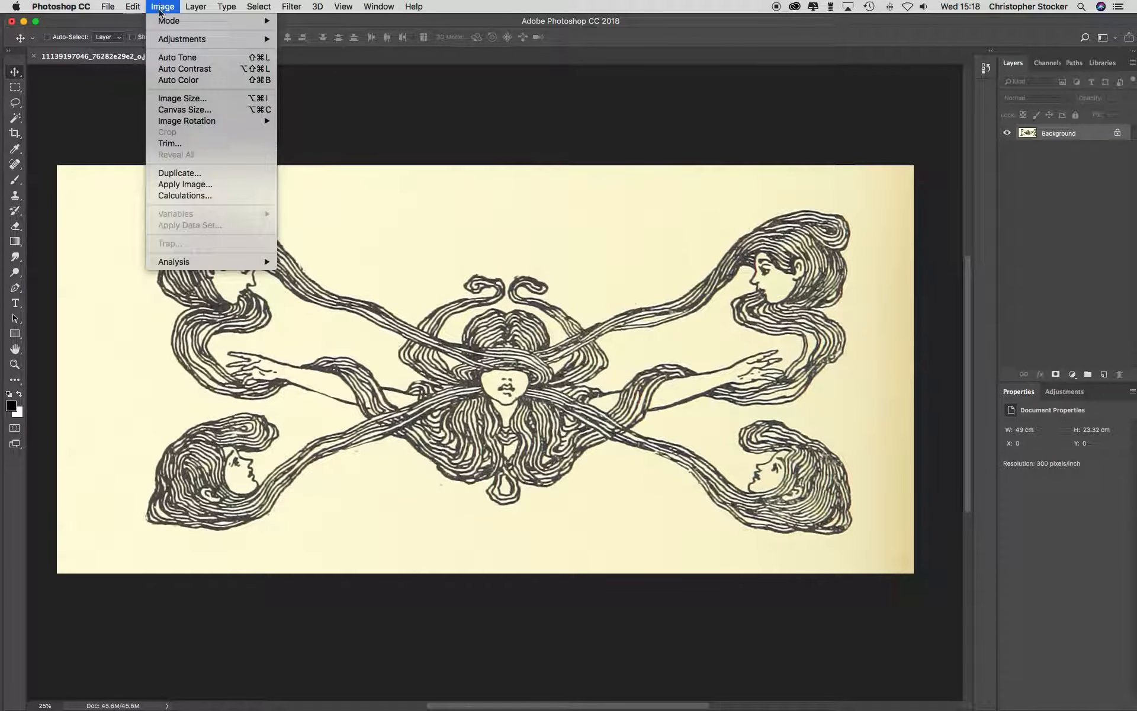
pyautogui.moveTo(166, 20)
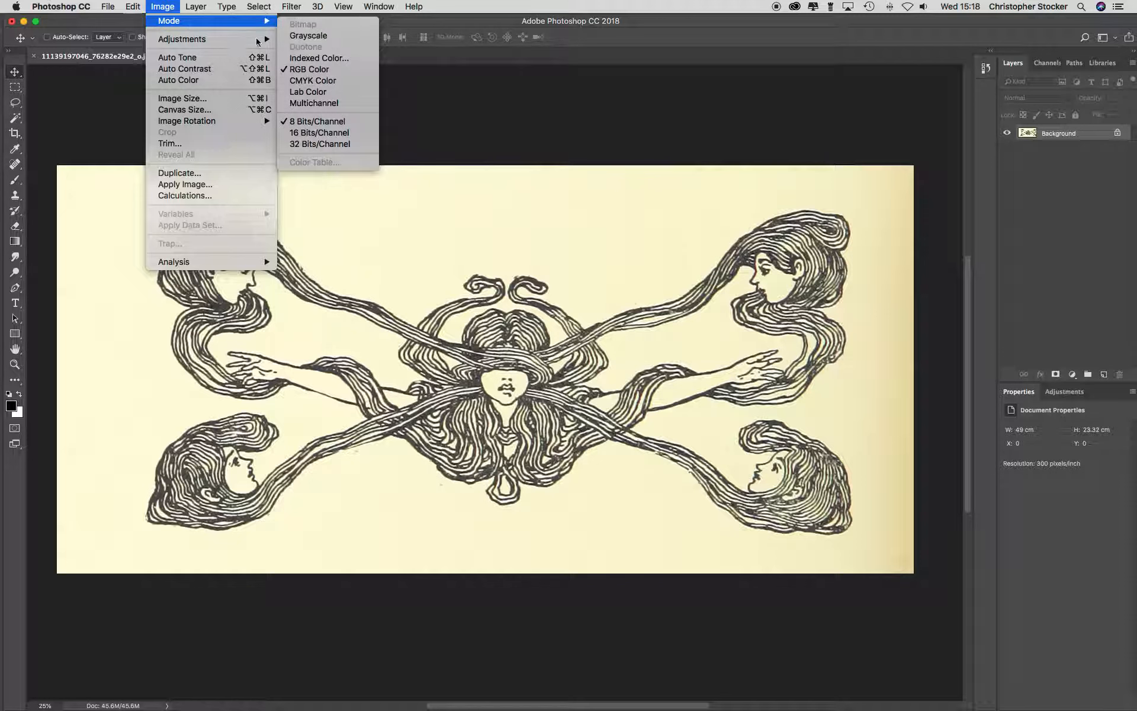
pyautogui.click(308, 35)
pyautogui.click(656, 255)
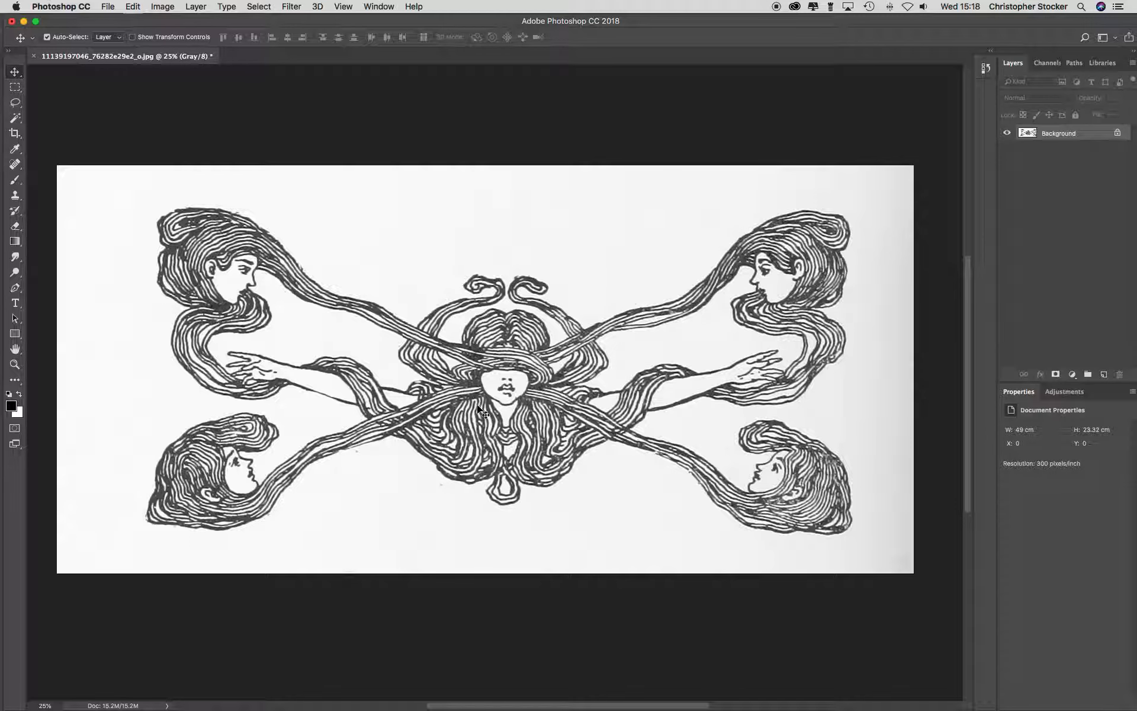
# Apply Curves to whiten the paper background, moving the white point to input 19 and the black point slightly inward
pyautogui.press('super+m')
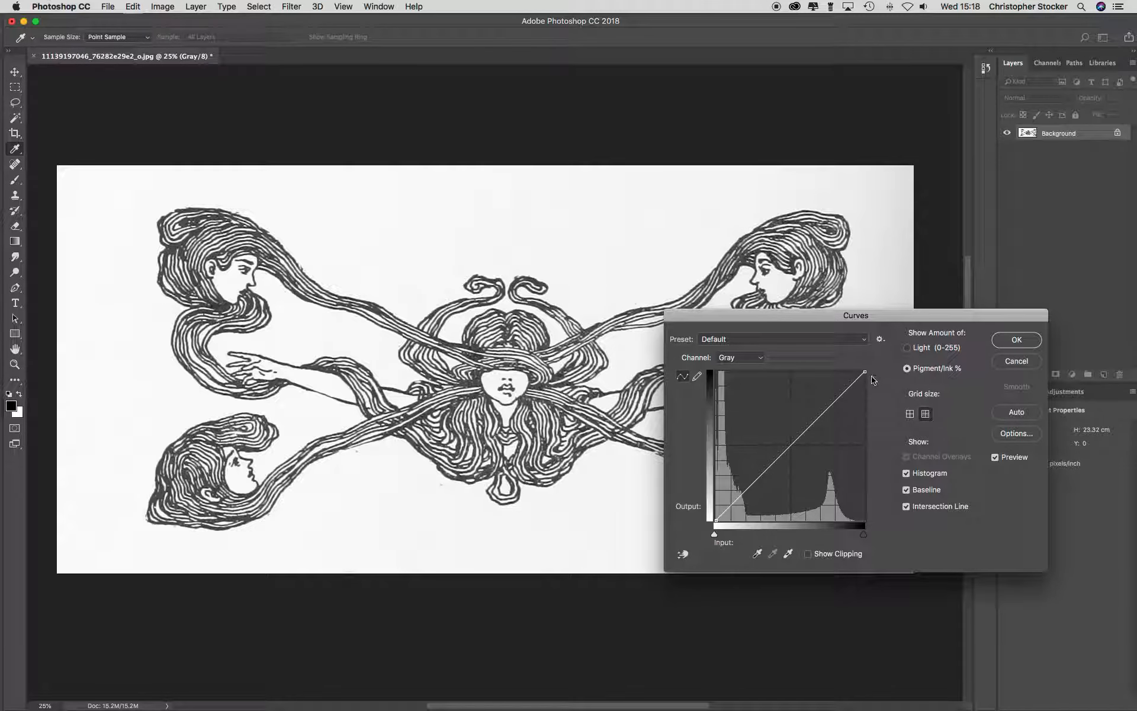
pyautogui.moveTo(865, 371); pyautogui.dragTo(846, 362)
pyautogui.moveTo(717, 518); pyautogui.dragTo(744, 533)
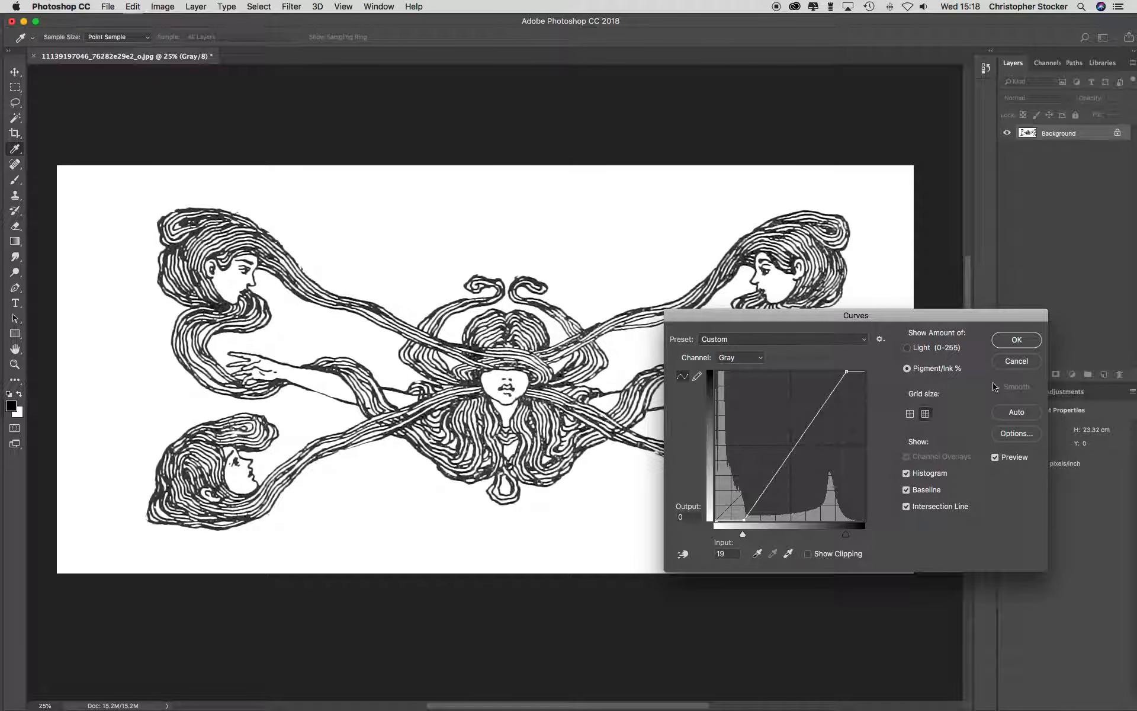
pyautogui.click(1013, 340)
# Soften the line art with a Gaussian Blur of about 2.9 pixels radius
pyautogui.keyDown('super'); pyautogui.click(570, 371); pyautogui.keyUp('super')
pyautogui.keyDown('super'); pyautogui.click(569, 372); pyautogui.keyUp('super')
pyautogui.keyDown('super'); pyautogui.click(570, 371); pyautogui.keyUp('super')
pyautogui.moveTo(519, 378); pyautogui.dragTo(675, 344)
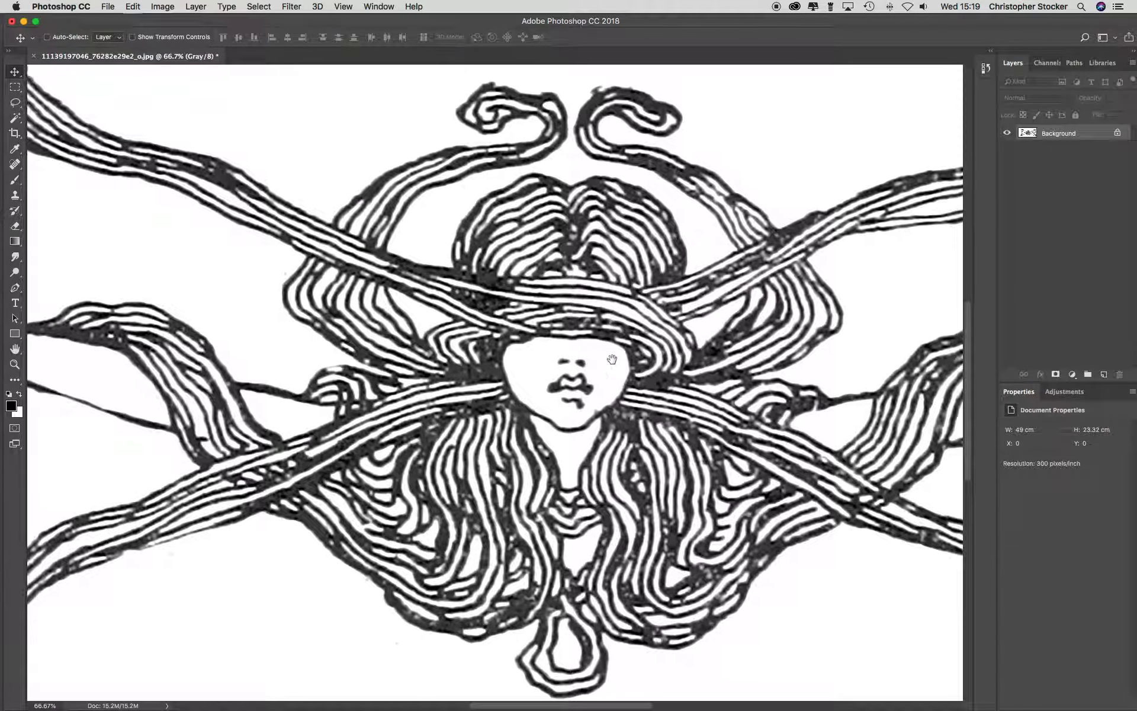
pyautogui.moveTo(609, 360); pyautogui.dragTo(635, 358)
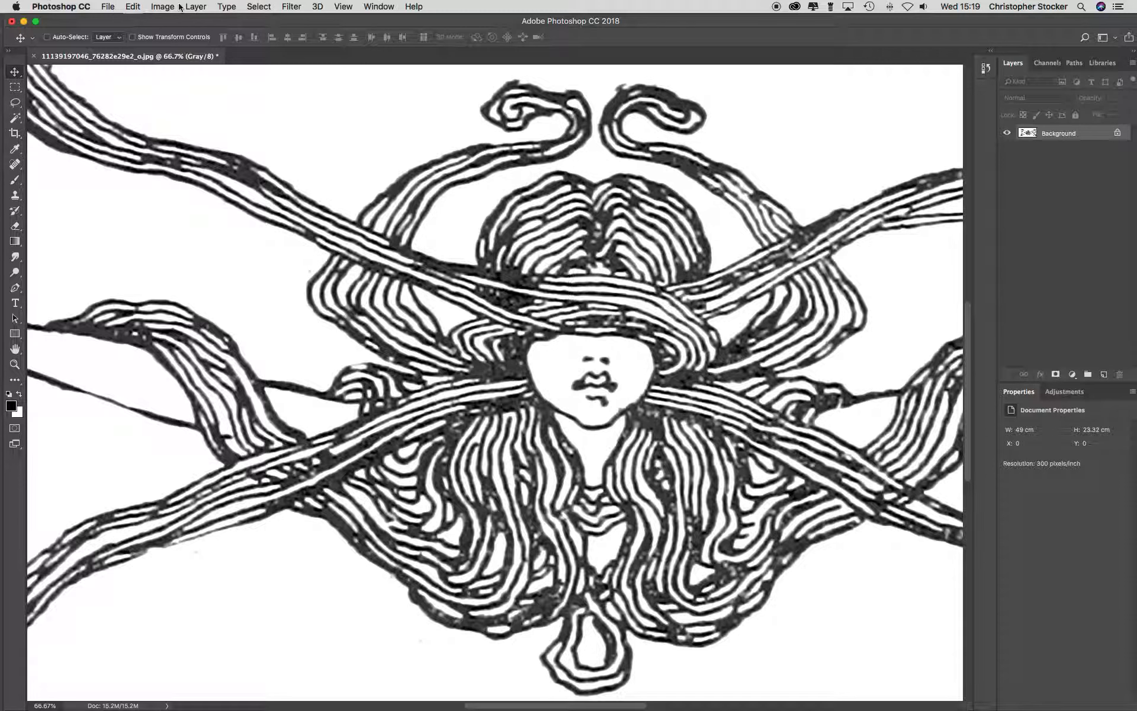
pyautogui.click(160, 6)
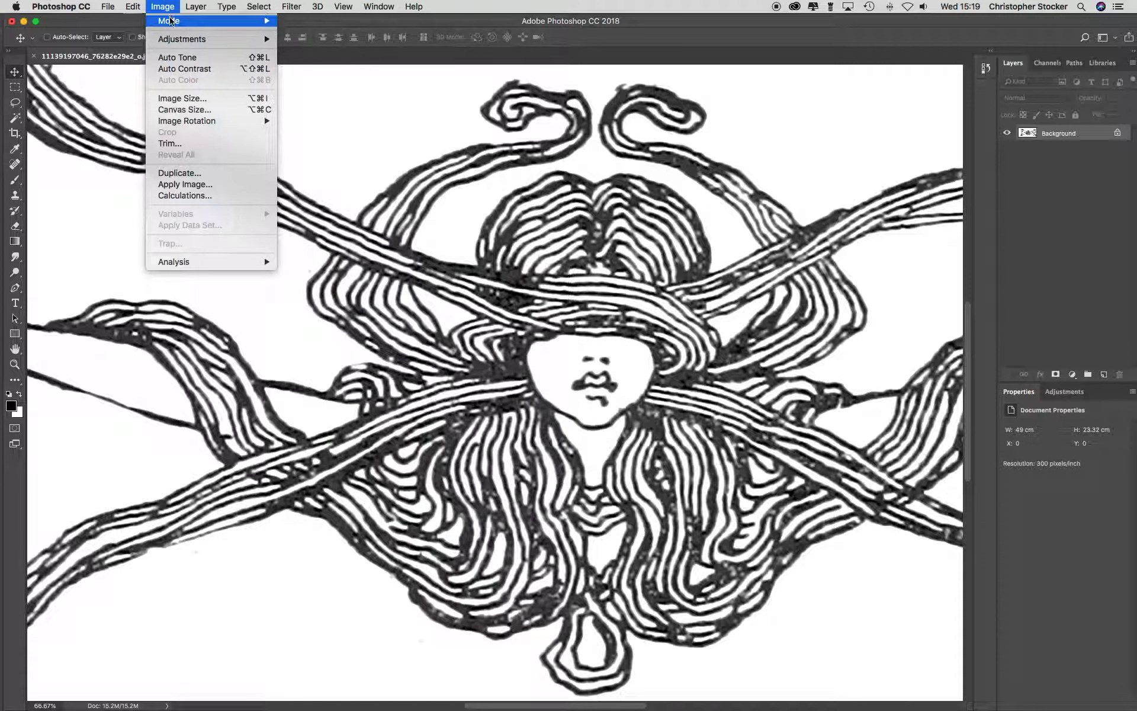
pyautogui.moveTo(171, 22)
pyautogui.moveTo(292, 8)
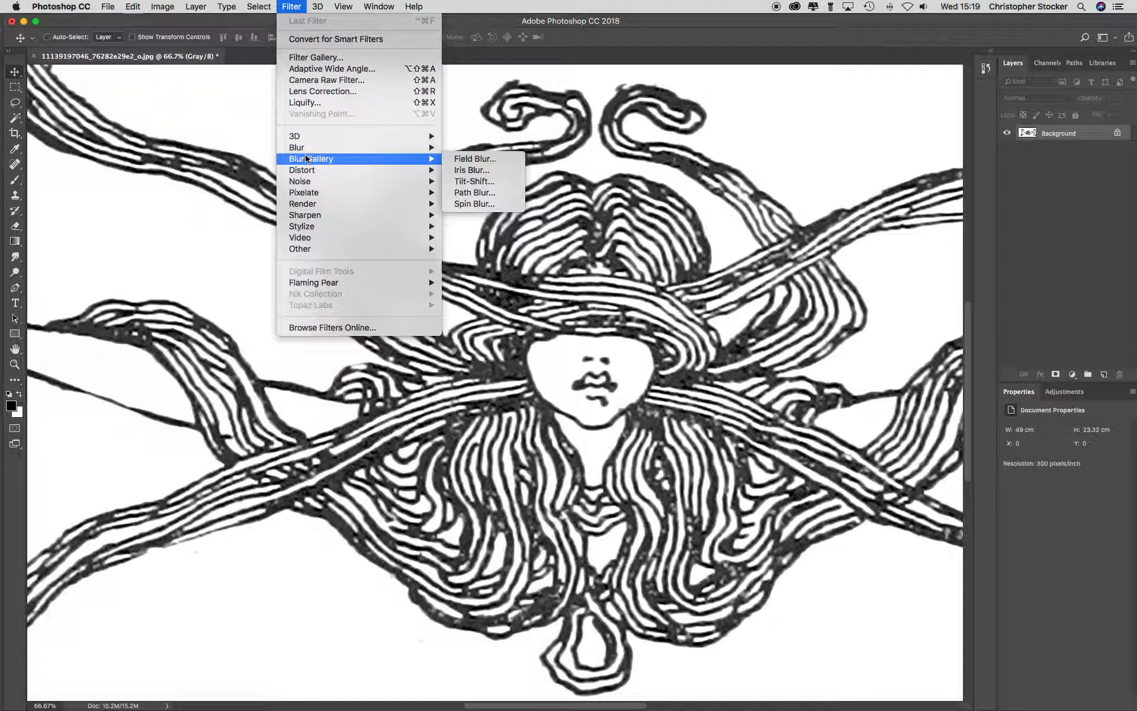
pyautogui.moveTo(311, 149)
pyautogui.click(472, 192)
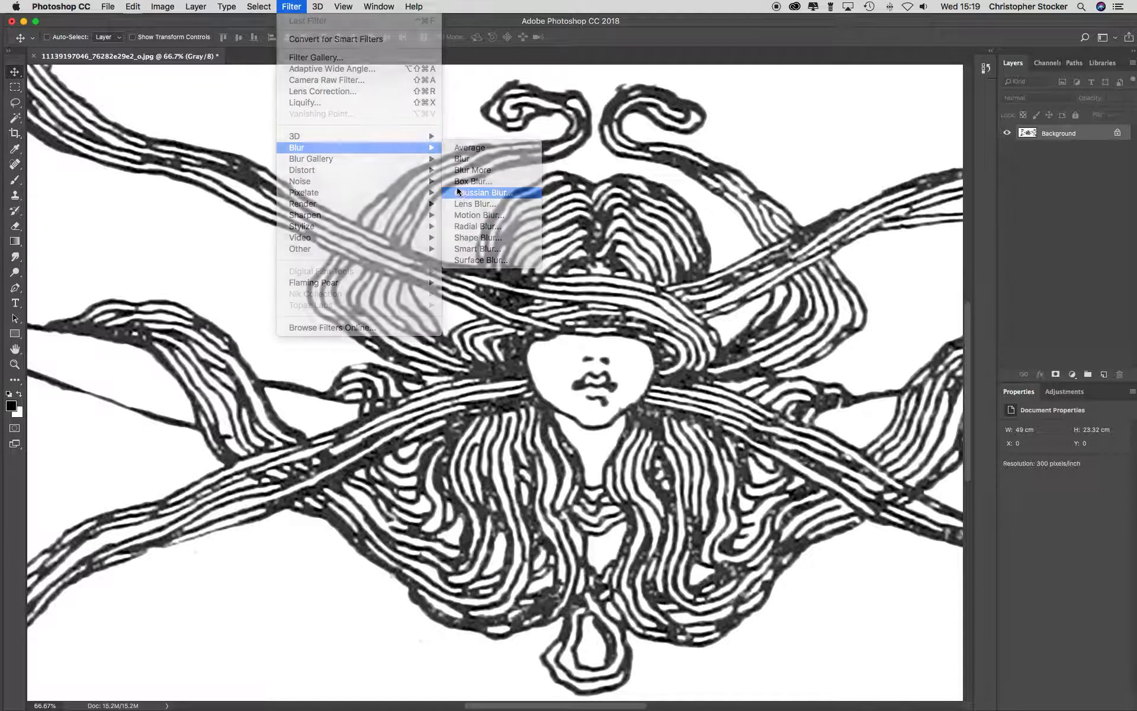
pyautogui.moveTo(535, 183); pyautogui.dragTo(702, 265)
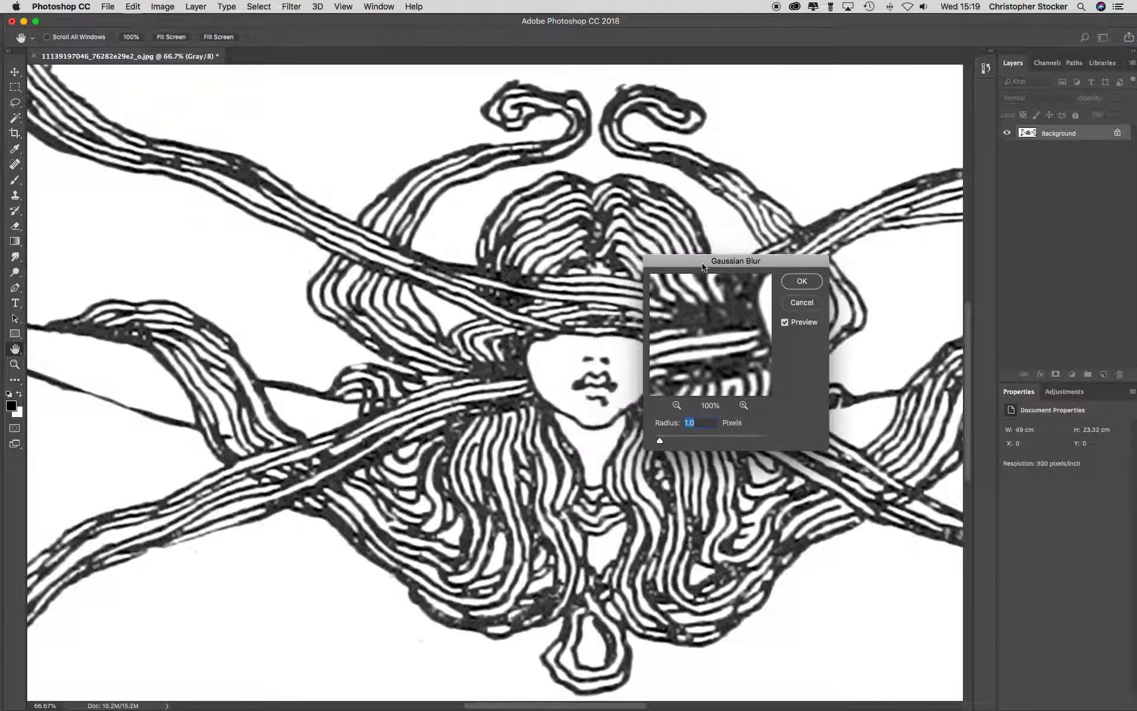
pyautogui.moveTo(672, 442); pyautogui.dragTo(672, 442)
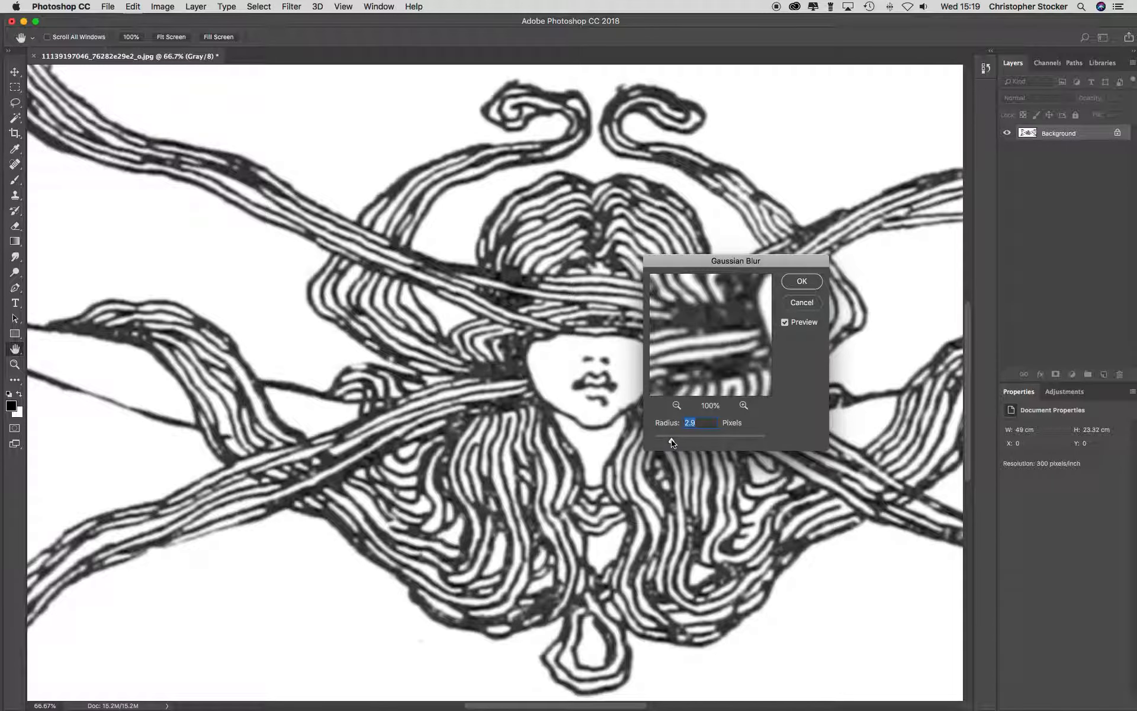
pyautogui.moveTo(672, 442); pyautogui.dragTo(672, 442)
pyautogui.click(811, 284)
# Sharpen the blurred lines with a steep Curves adjustment, moving the white point to input 38 and the black point close to it
pyautogui.press('super+m')
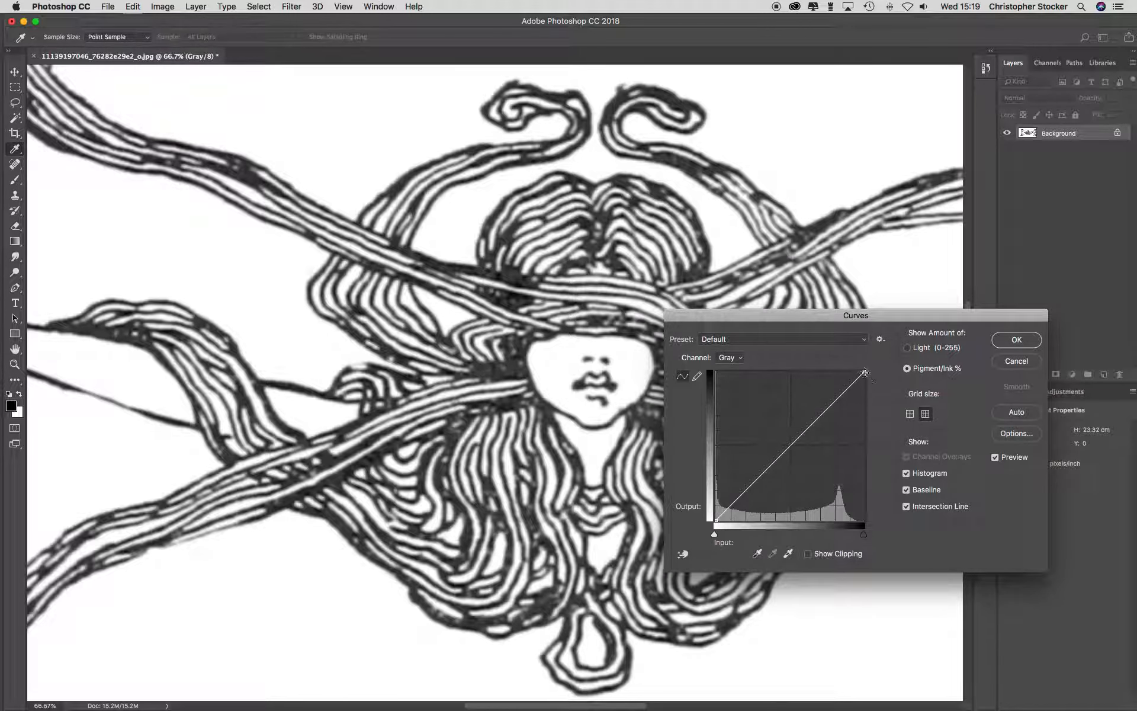
pyautogui.moveTo(864, 371); pyautogui.dragTo(822, 354)
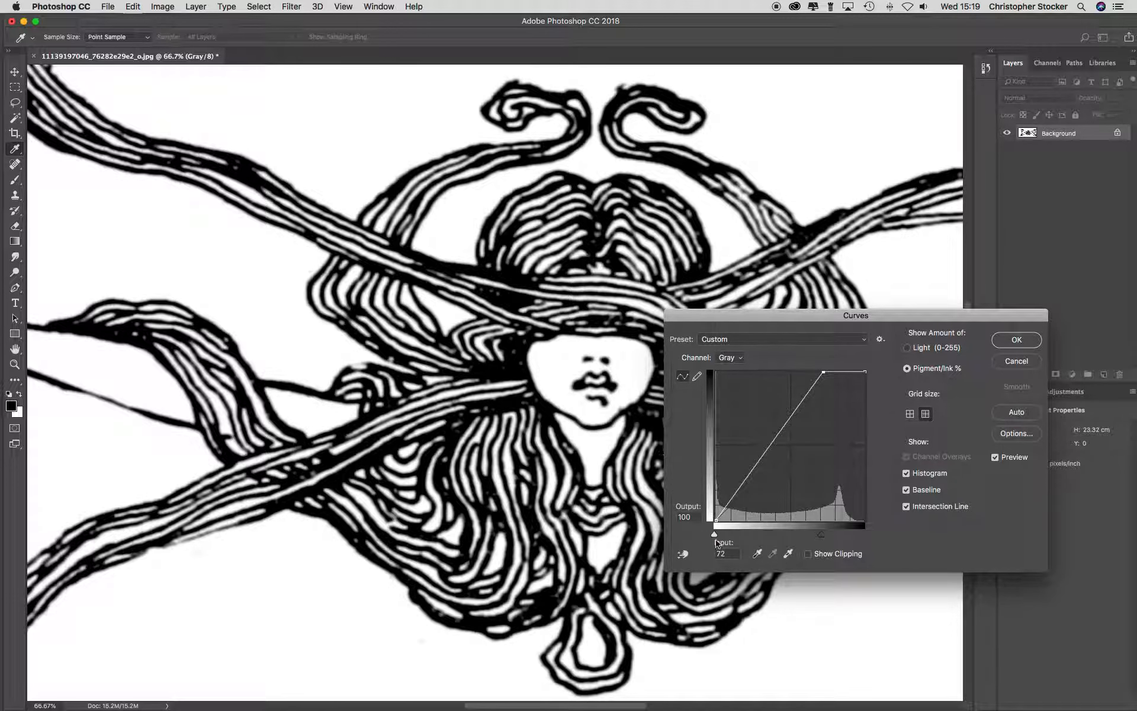
pyautogui.moveTo(717, 520); pyautogui.dragTo(737, 535)
pyautogui.moveTo(825, 374); pyautogui.dragTo(807, 372)
pyautogui.moveTo(736, 520); pyautogui.dragTo(758, 528)
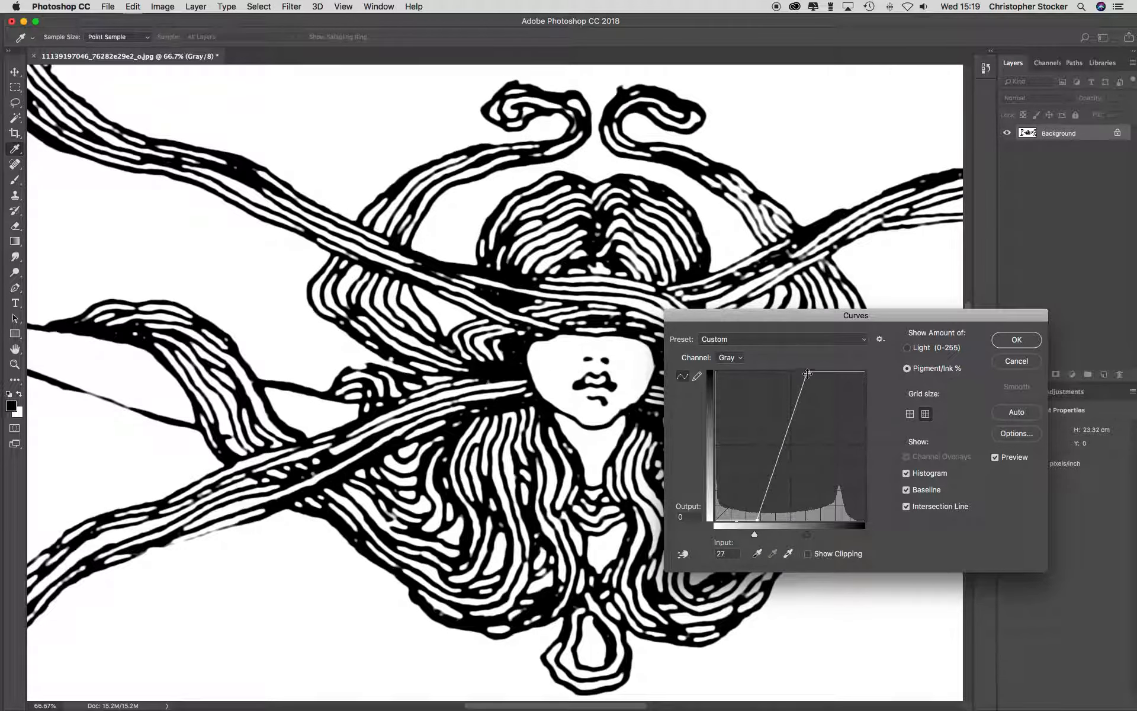
pyautogui.moveTo(807, 374); pyautogui.dragTo(798, 365)
pyautogui.moveTo(759, 519); pyautogui.dragTo(773, 523)
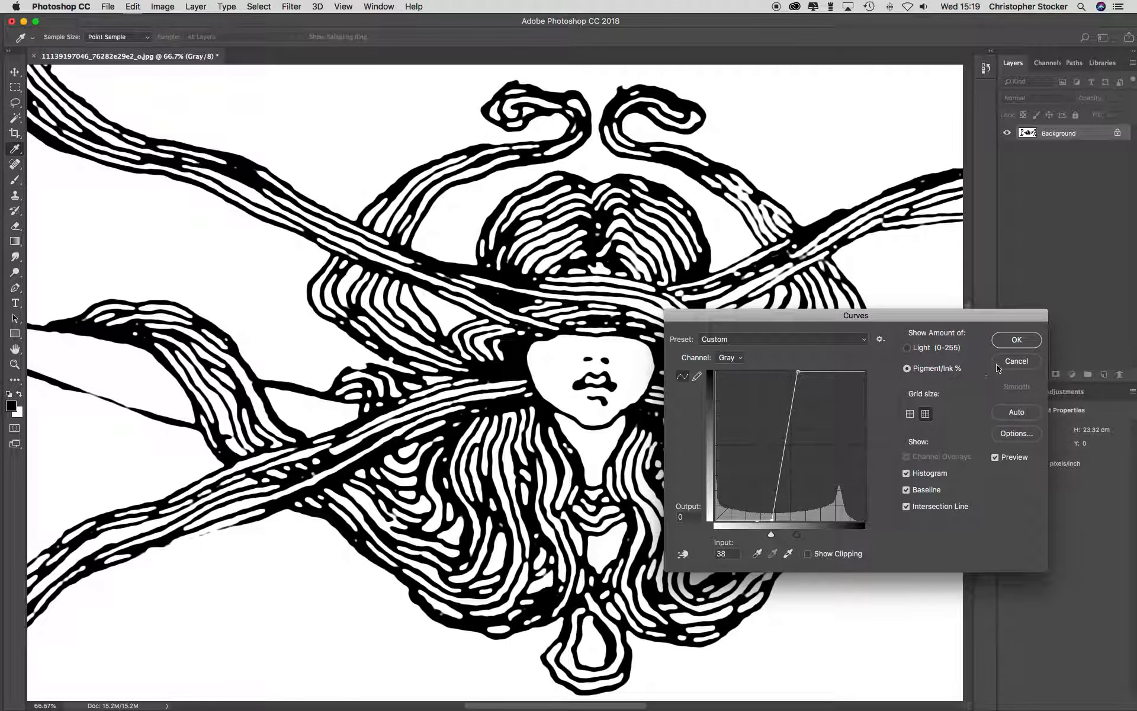
pyautogui.click(1013, 345)
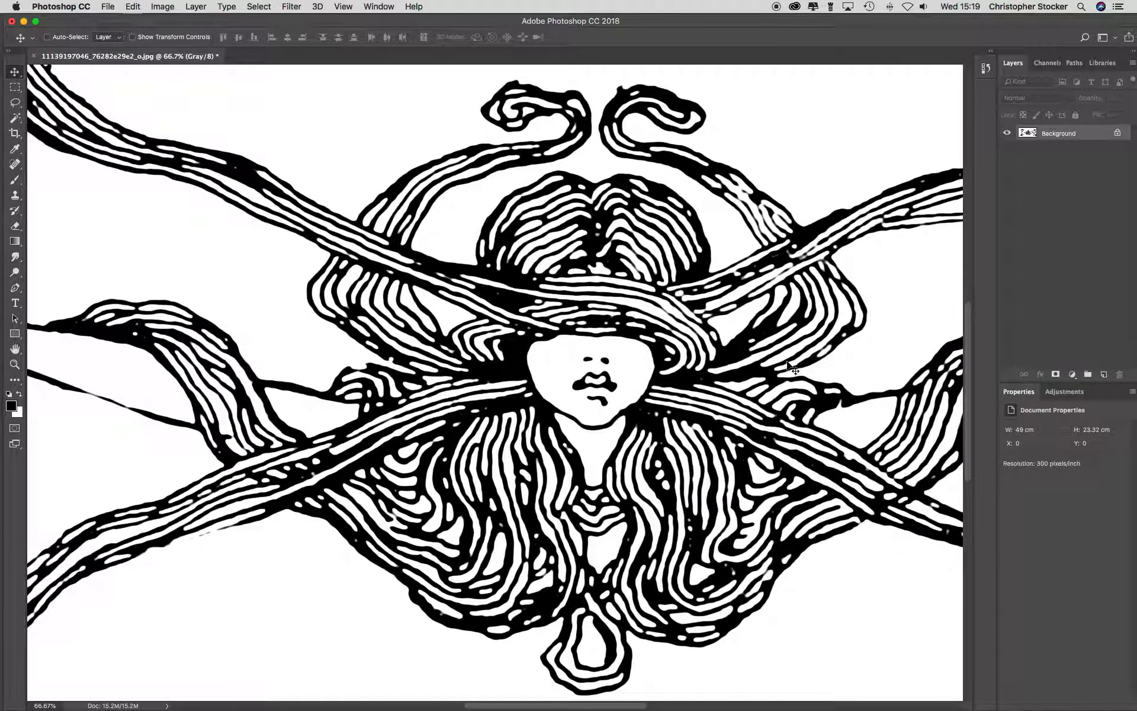
# Examine the line edges across the whole illustration and in close-up around the central figure's hair and face
pyautogui.keyDown('alt'); pyautogui.click(664, 340); pyautogui.keyUp('alt')
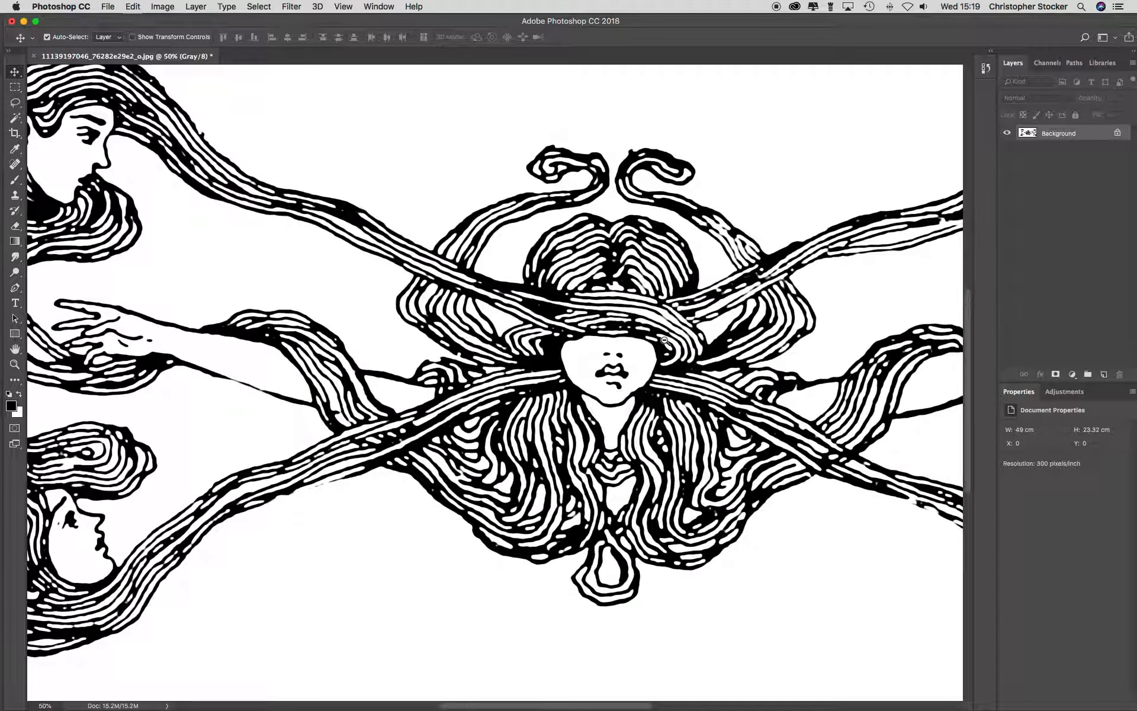
pyautogui.keyDown('alt'); pyautogui.click(664, 341); pyautogui.keyUp('alt')
pyautogui.moveTo(649, 342); pyautogui.dragTo(421, 366)
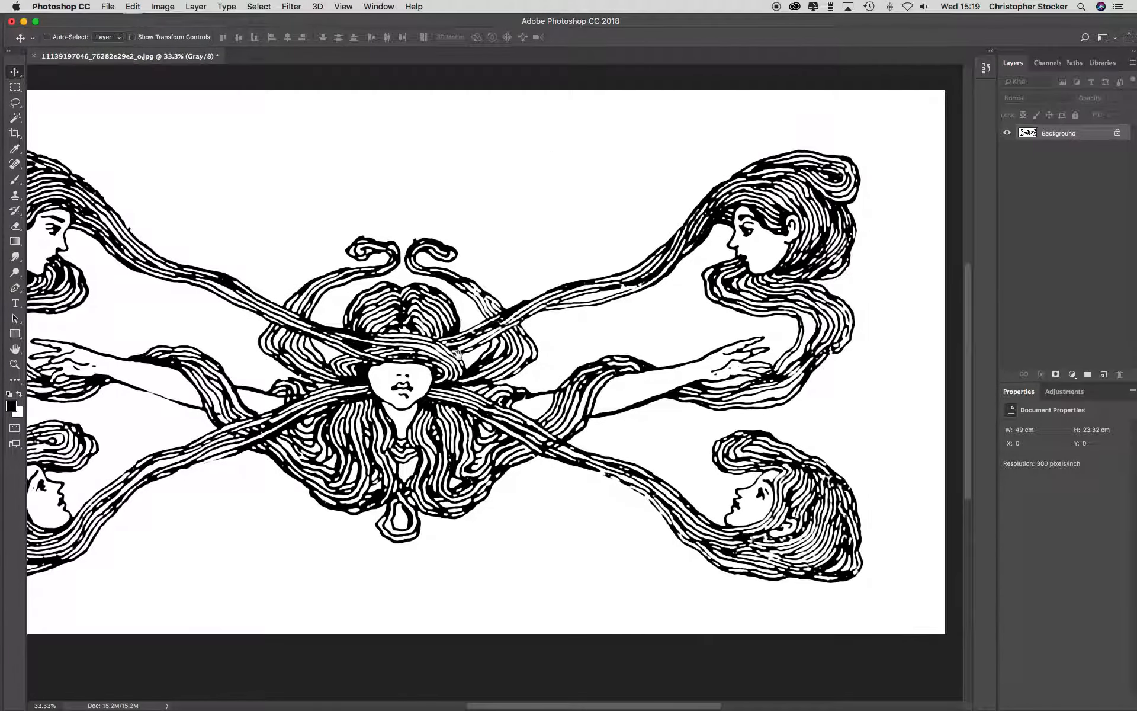
pyautogui.moveTo(609, 340); pyautogui.dragTo(766, 335)
pyautogui.keyDown('super'); pyautogui.click(589, 348); pyautogui.keyUp('super')
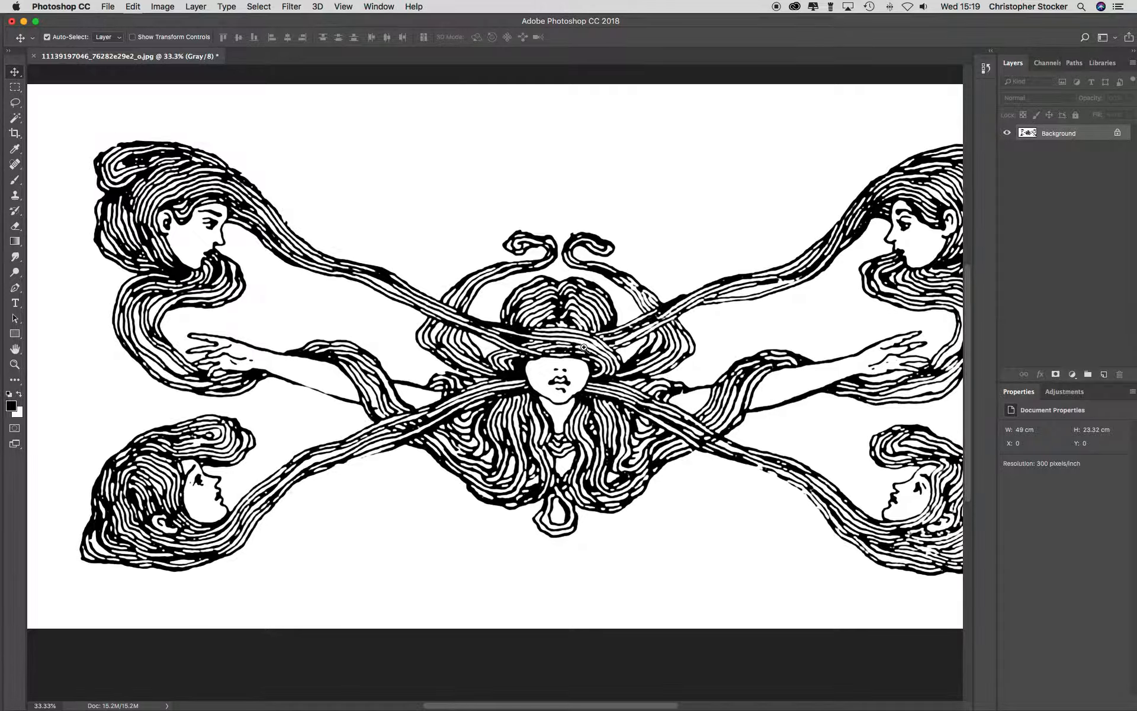
pyautogui.keyDown('super'); pyautogui.click(588, 347); pyautogui.keyUp('super')
pyautogui.keyDown('super'); pyautogui.click(585, 347); pyautogui.keyUp('super')
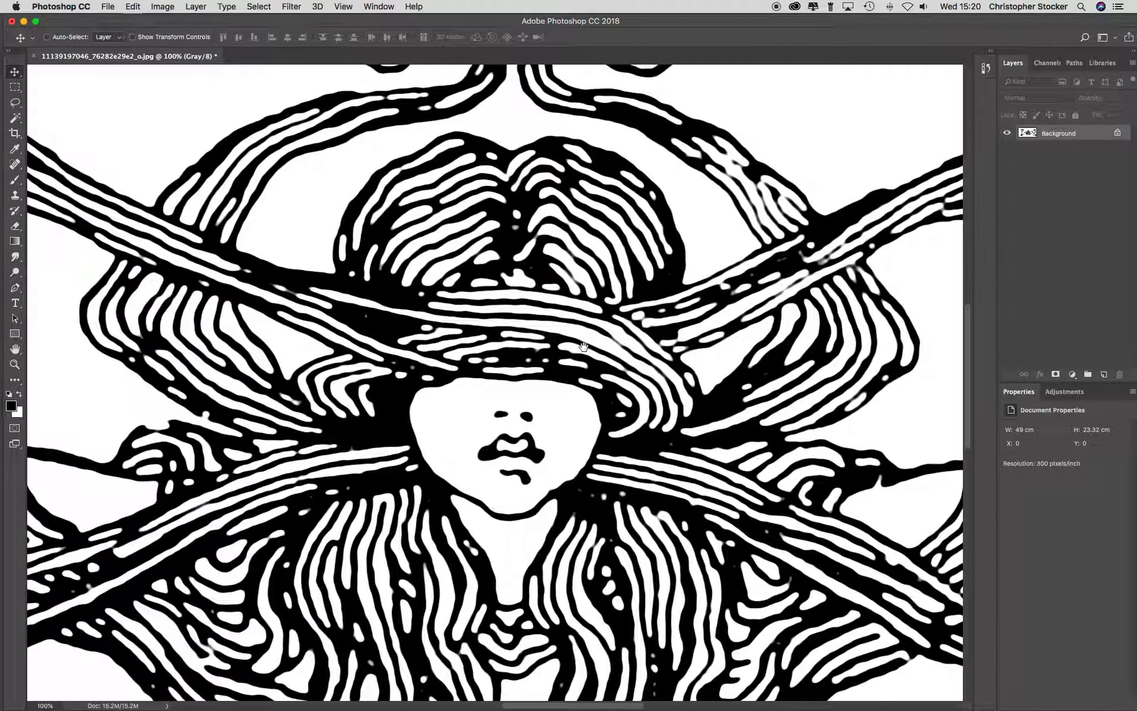
pyautogui.keyDown('super'); pyautogui.click(542, 236); pyautogui.keyUp('super')
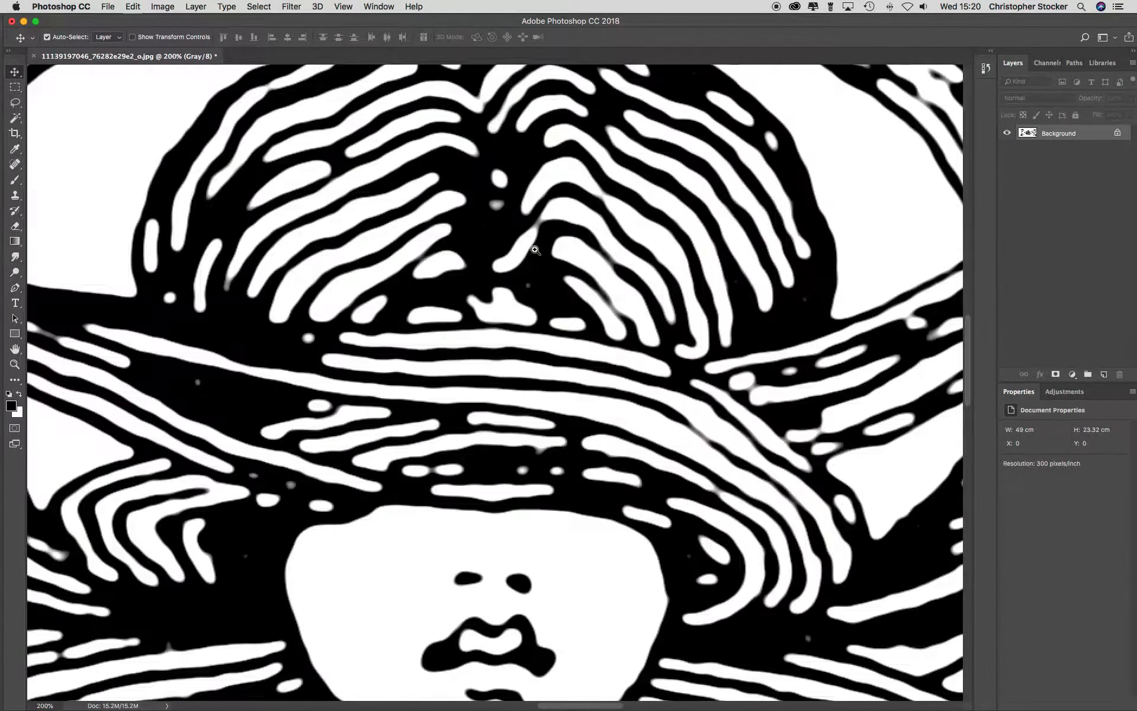
pyautogui.keyDown('super'); pyautogui.click(546, 222); pyautogui.keyUp('super')
pyautogui.keyDown('alt'); pyautogui.click(547, 241); pyautogui.keyUp('alt')
pyautogui.keyDown('alt'); pyautogui.click(548, 240); pyautogui.keyUp('alt')
pyautogui.keyDown('alt'); pyautogui.click(547, 240); pyautogui.keyUp('alt')
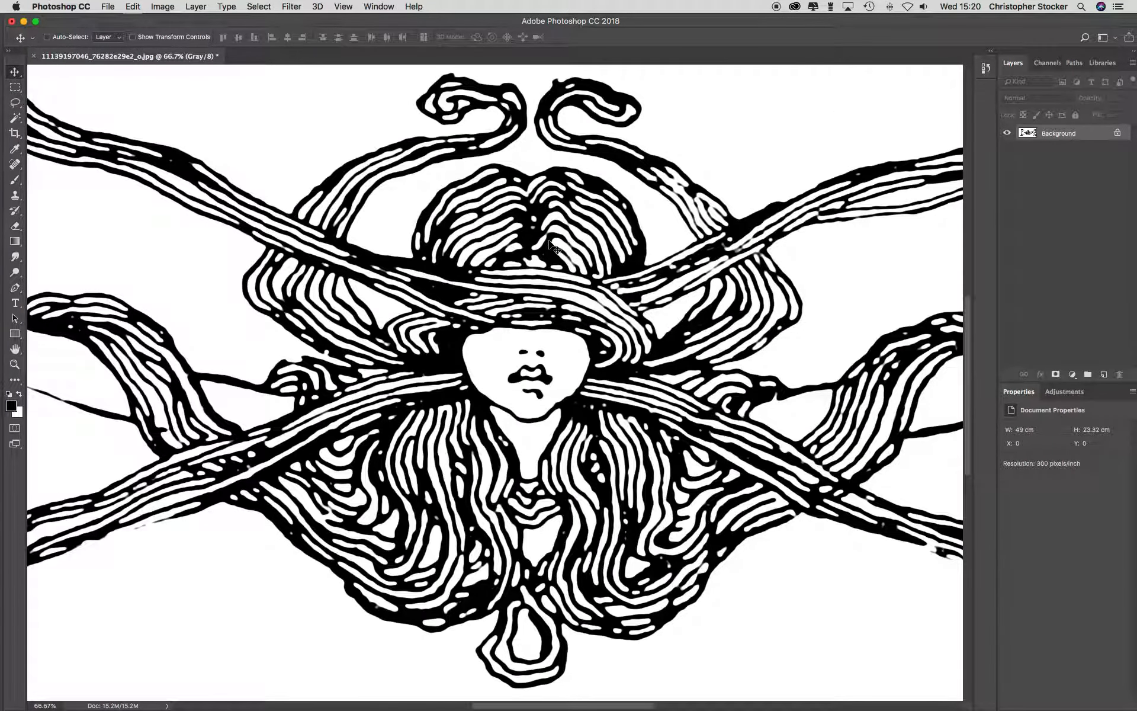
# Apply another Curves adjustment with the black point at input 75 and the white point at input 47
pyautogui.press('super+m')
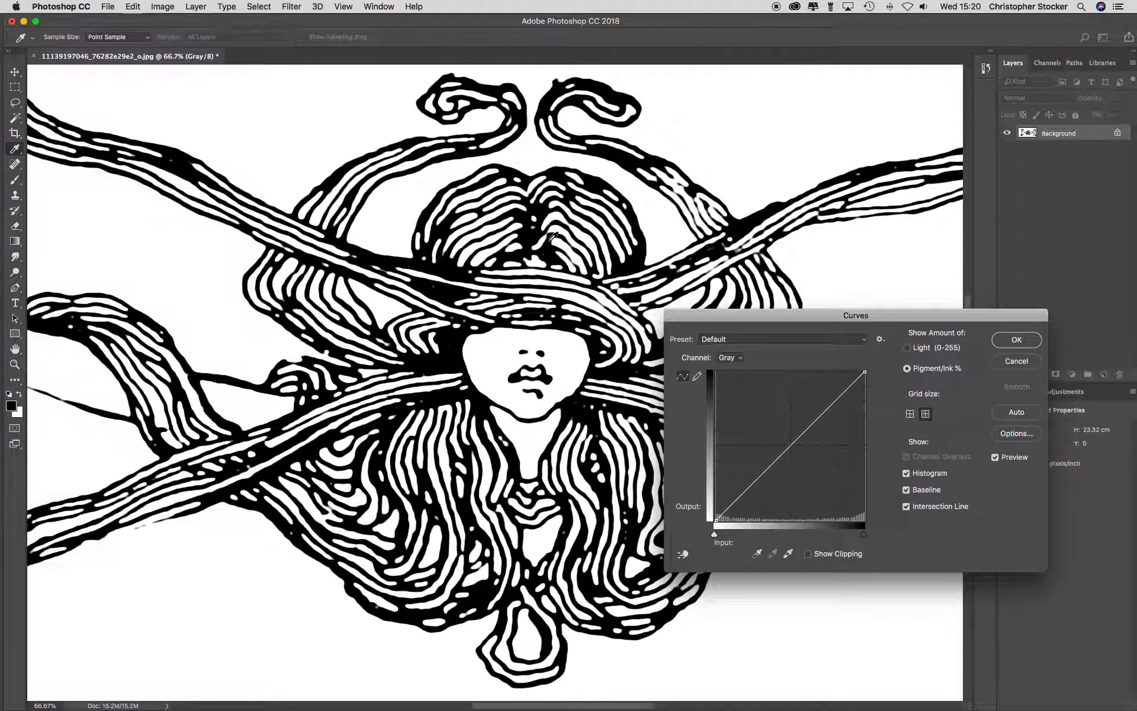
pyautogui.moveTo(865, 371); pyautogui.dragTo(828, 347)
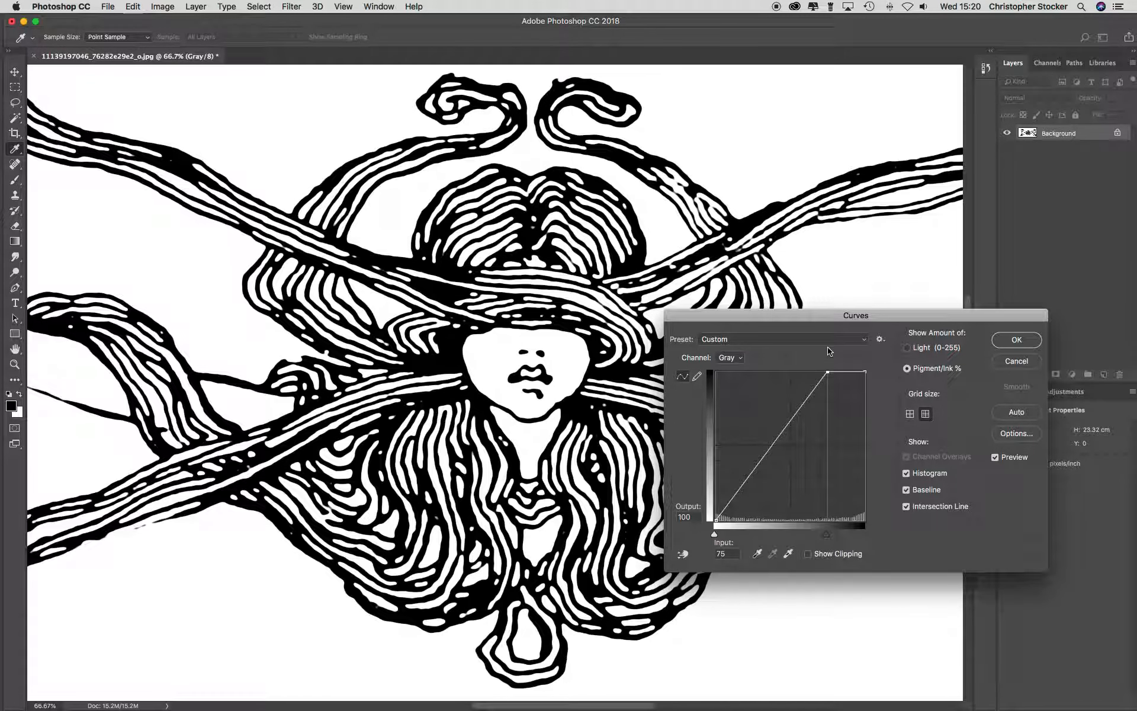
pyautogui.moveTo(717, 521); pyautogui.dragTo(786, 547)
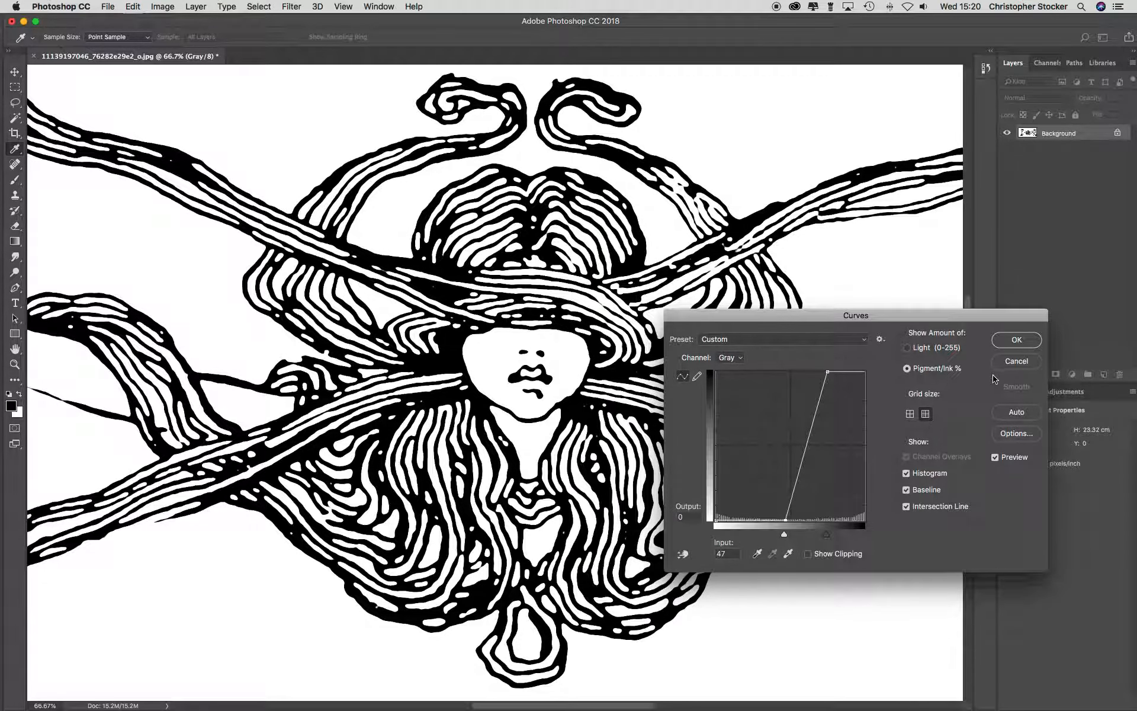
pyautogui.click(1017, 340)
# Select and copy the entire line art, and convert the image to RGB Color mode
pyautogui.keyDown('alt'); pyautogui.keyDown('super'); pyautogui.click(533, 275); pyautogui.keyUp('super'); pyautogui.keyUp('alt')
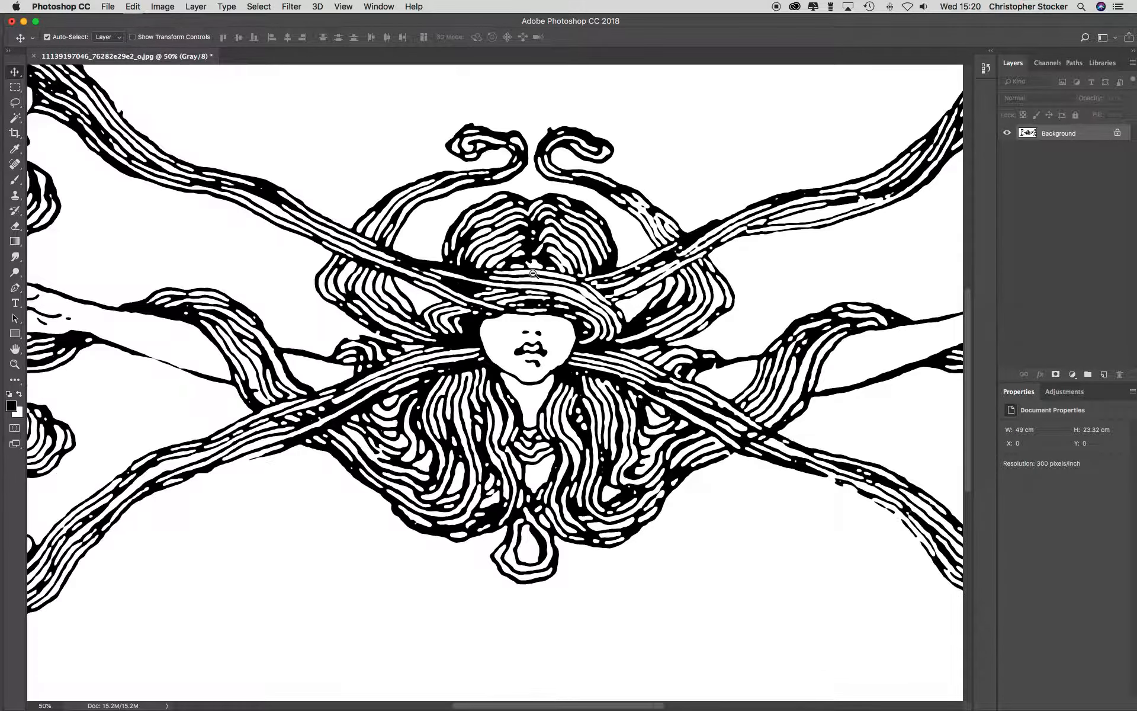
pyautogui.keyDown('alt'); pyautogui.keyDown('super'); pyautogui.click(533, 274); pyautogui.keyUp('super'); pyautogui.keyUp('alt')
pyautogui.keyDown('alt'); pyautogui.keyDown('super'); pyautogui.click(533, 274); pyautogui.keyUp('super'); pyautogui.keyUp('alt')
pyautogui.moveTo(524, 302); pyautogui.dragTo(553, 245)
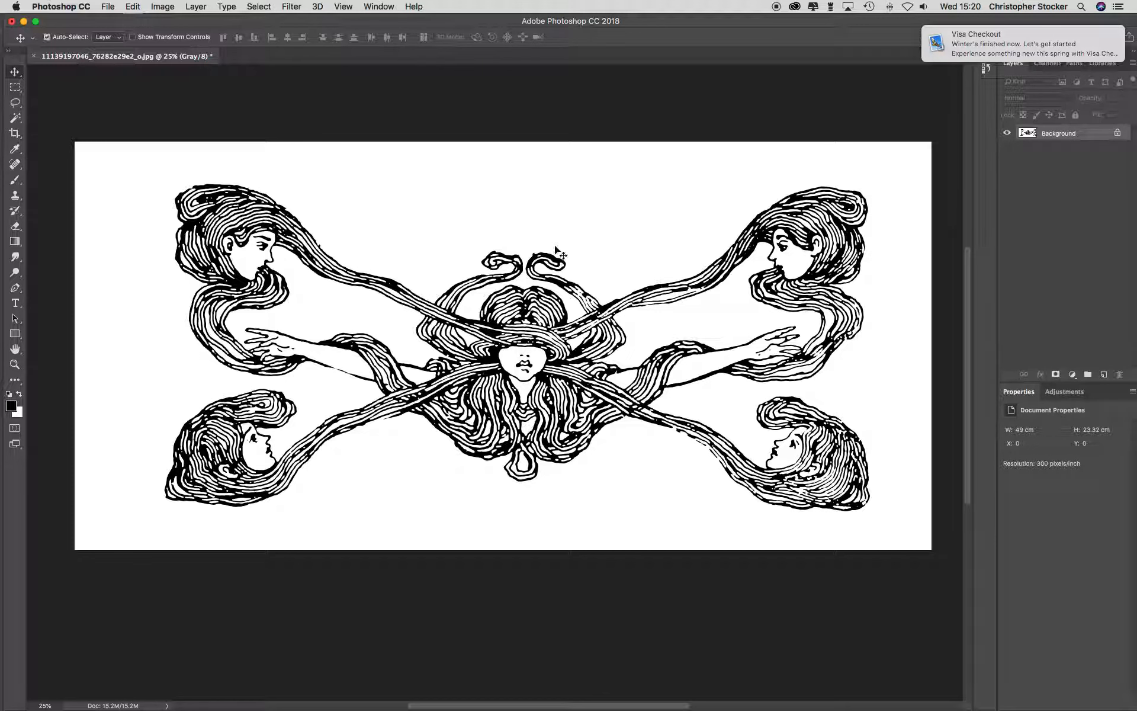
pyautogui.press('super+a')
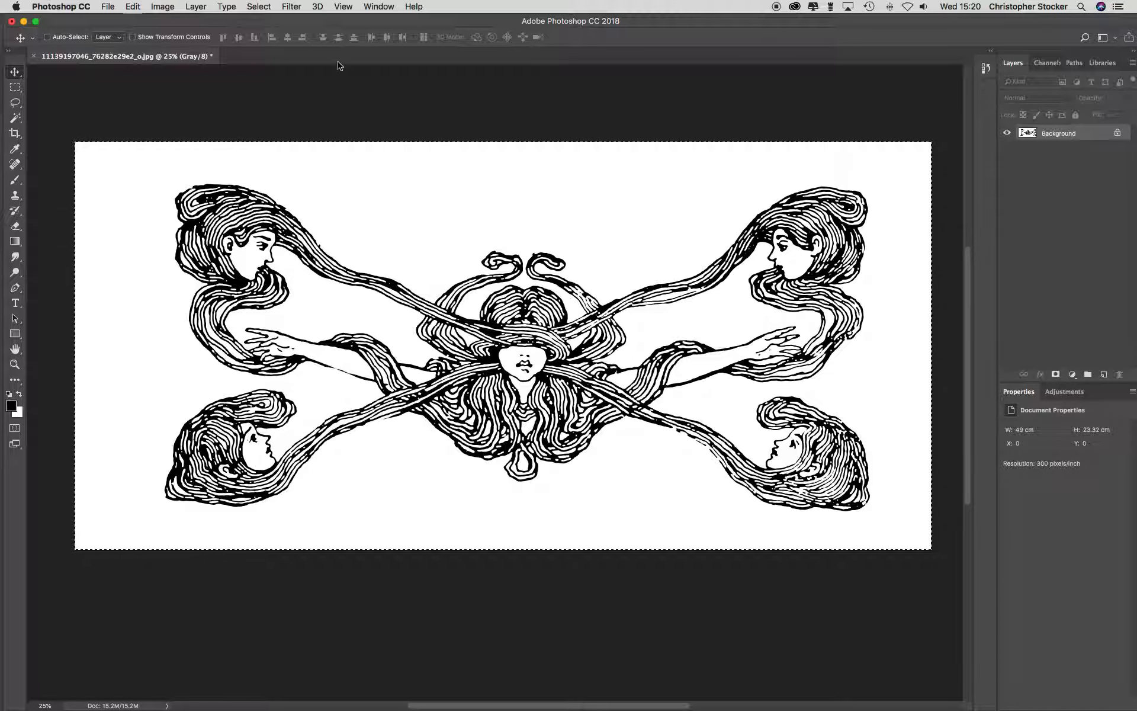
pyautogui.click(161, 6)
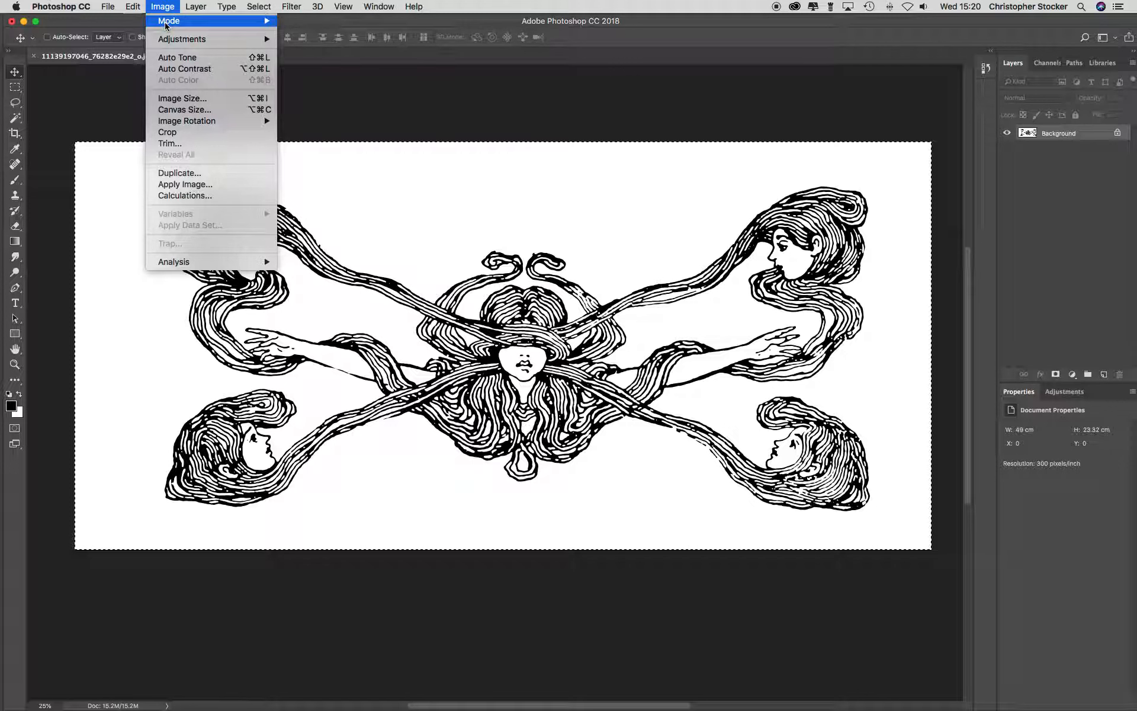
pyautogui.moveTo(166, 21)
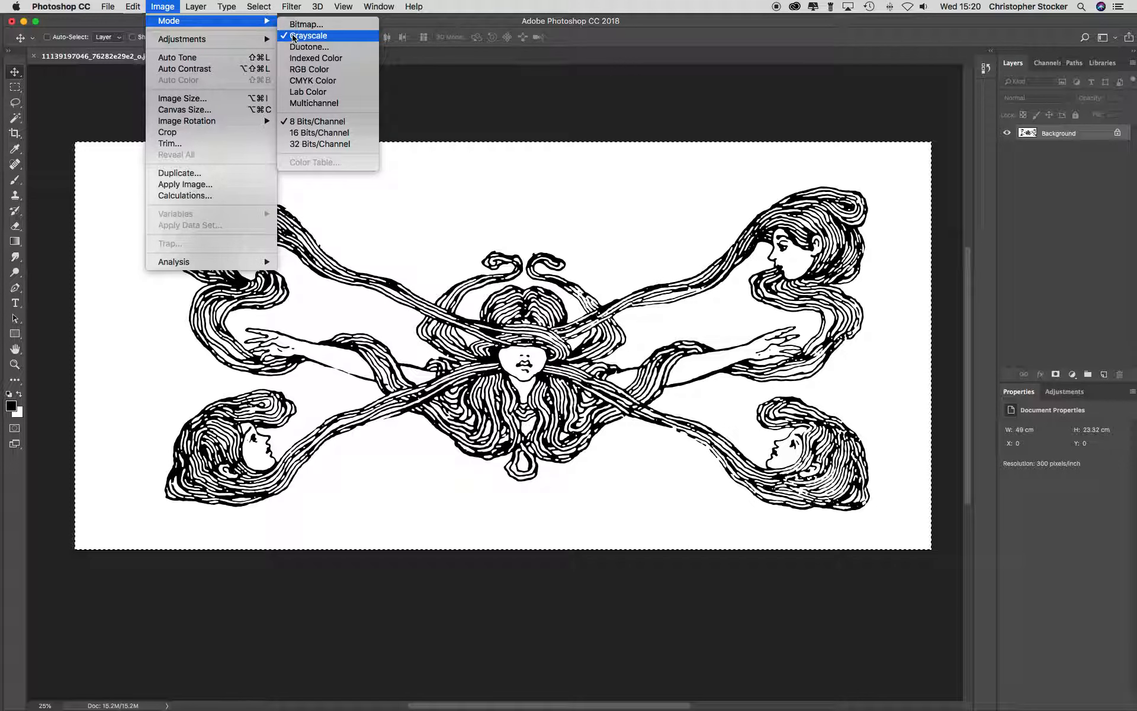
pyautogui.click(299, 69)
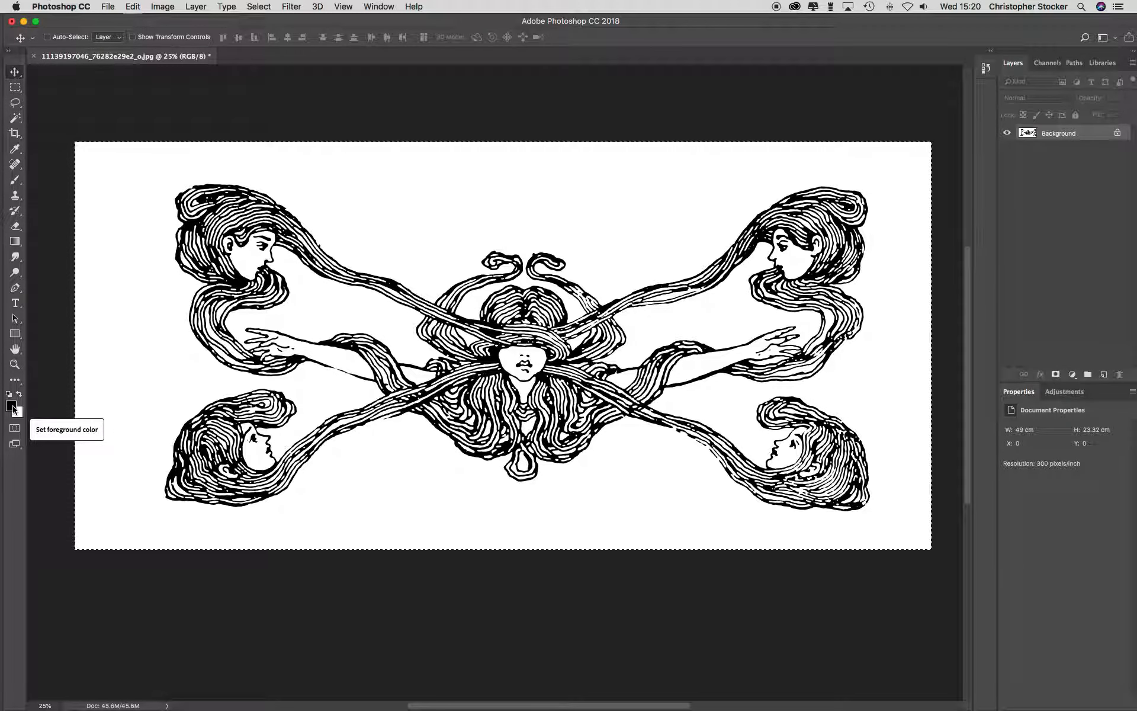
# Try to fill the whole canvas after changing only the foreground colour's hue to about 275, and undo the fill
pyautogui.click(11, 406)
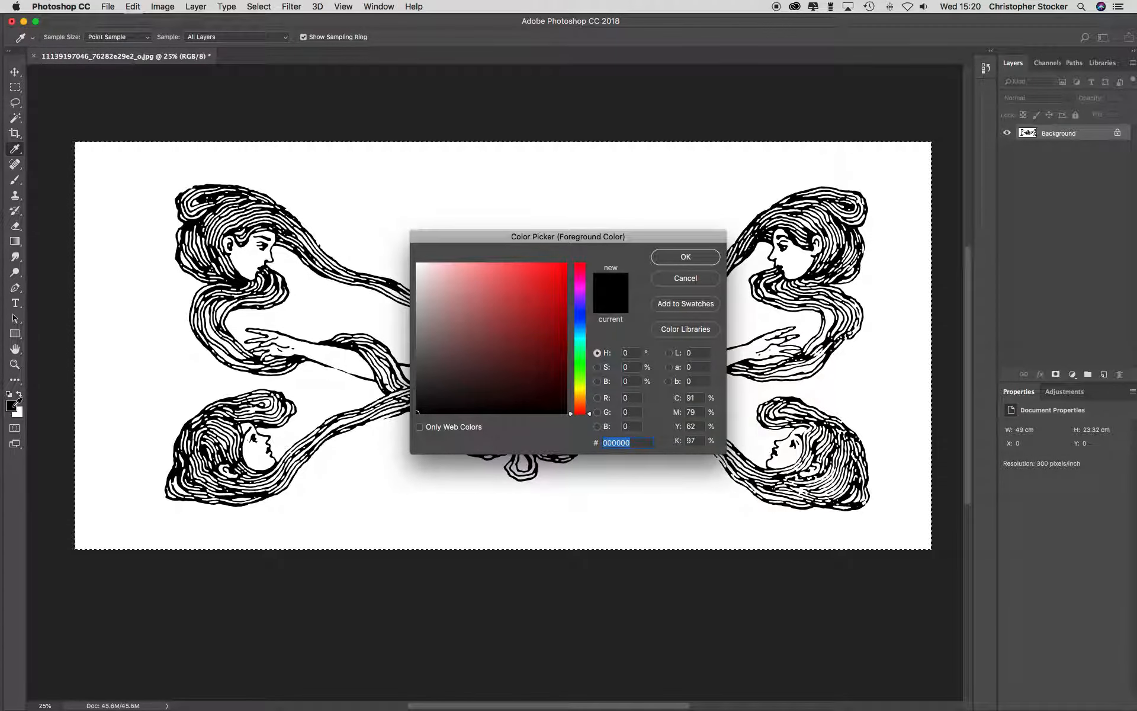
pyautogui.moveTo(583, 315)
pyautogui.mouseDown()
pyautogui.moveTo(582, 368)
pyautogui.moveTo(584, 300)
pyautogui.mouseUp()
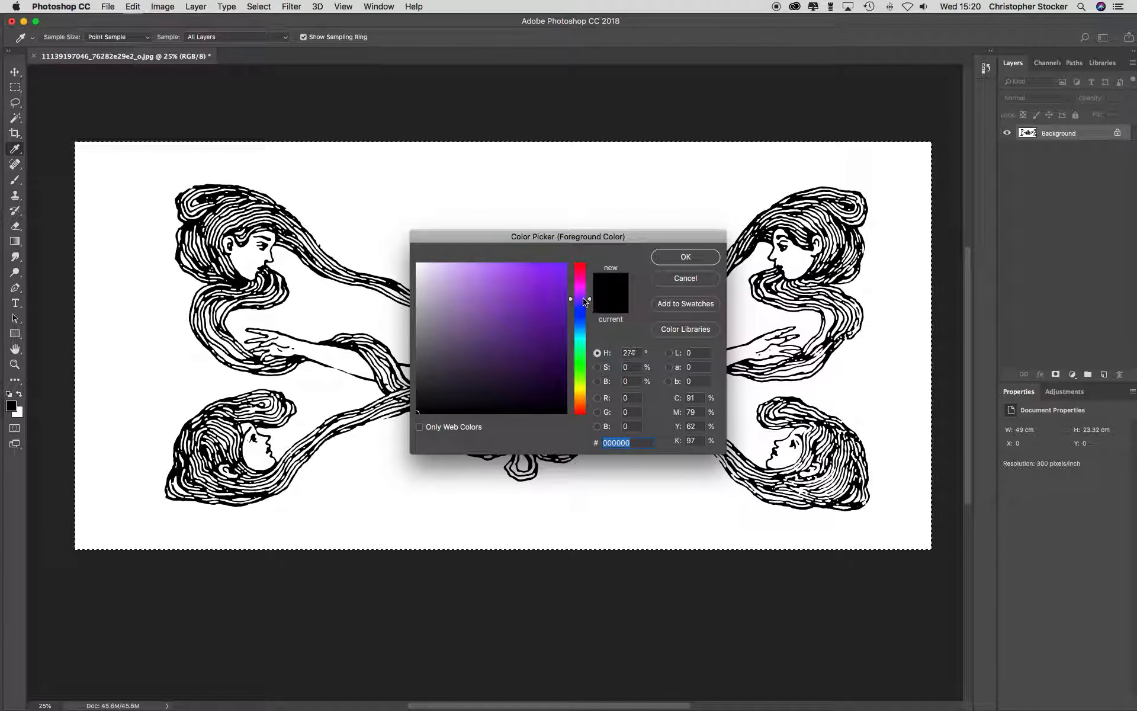
pyautogui.click(677, 257)
pyautogui.hotkey('alt', 'BackSpace')
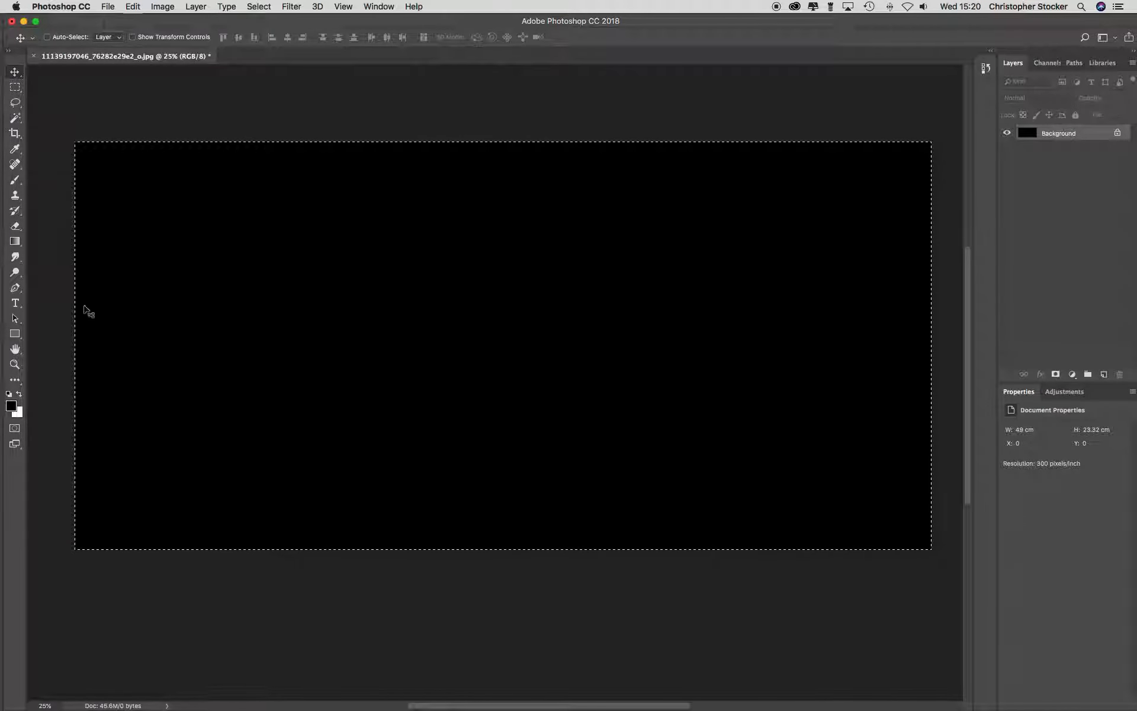
pyautogui.press('super+z')
# Set the foreground colour to purple 9406f7, fill the whole canvas with it and deselect
pyautogui.click(10, 406)
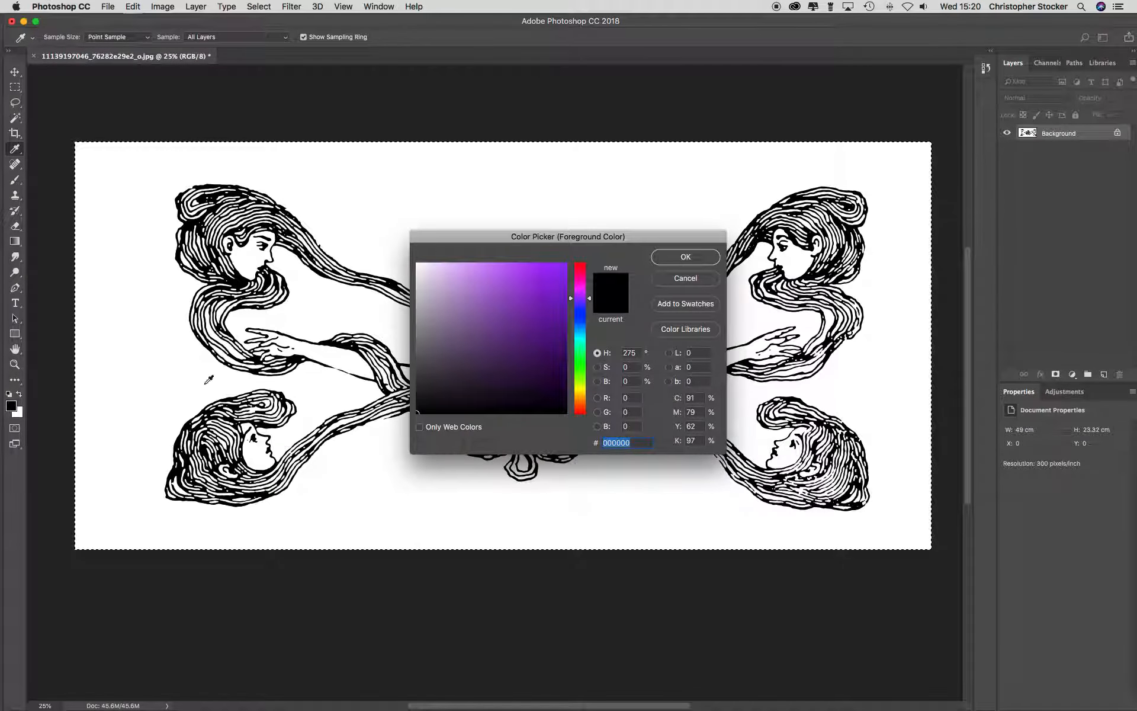
pyautogui.moveTo(560, 296); pyautogui.dragTo(563, 267)
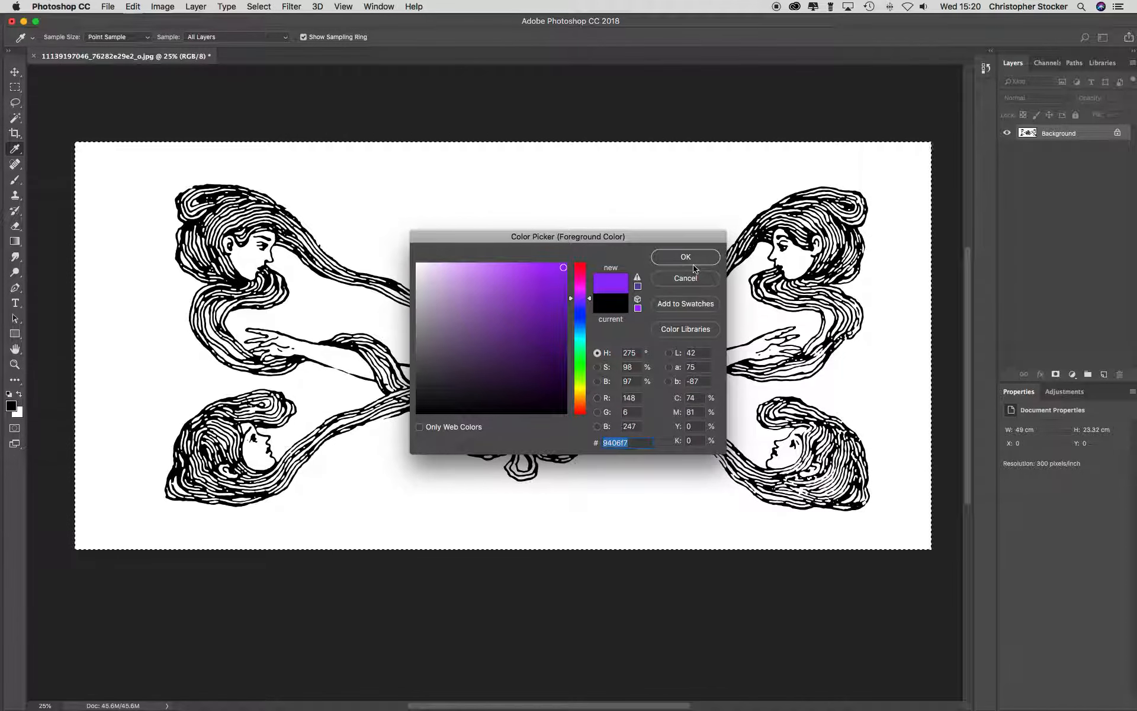
pyautogui.click(685, 257)
pyautogui.press('v')
pyautogui.hotkey('alt', 'BackSpace')
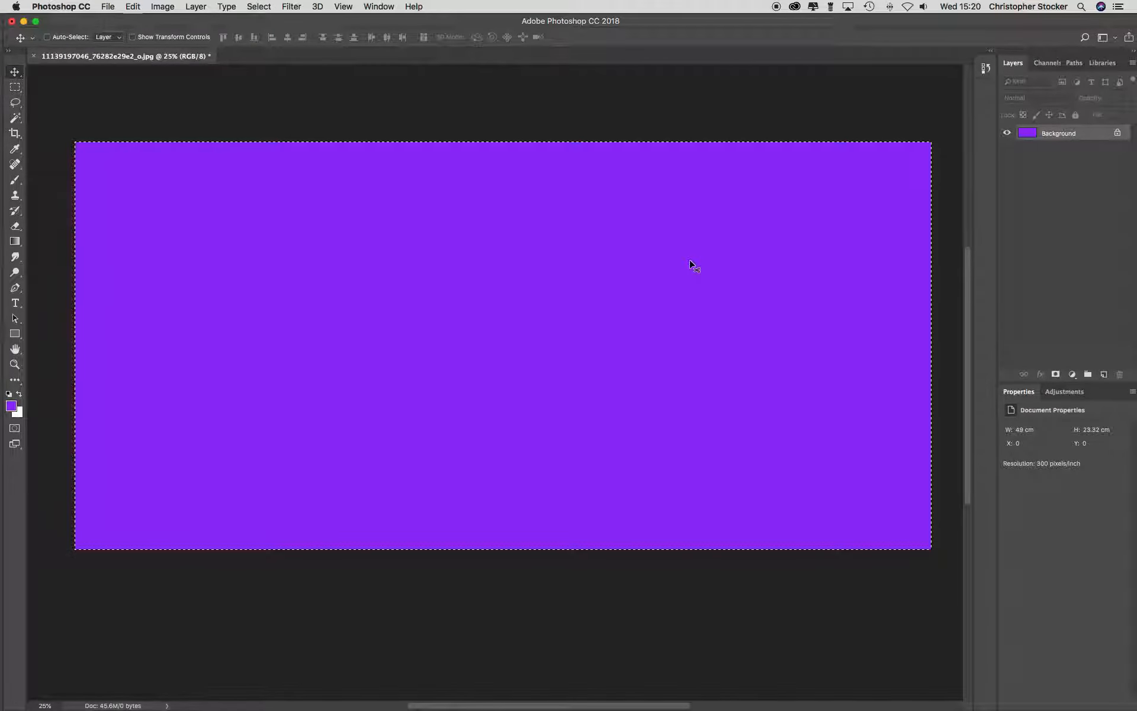
pyautogui.press('super+d')
# Paste the copied artwork into a Quick Mask, convert it to a selection and invert it to select the lines
pyautogui.click(15, 428)
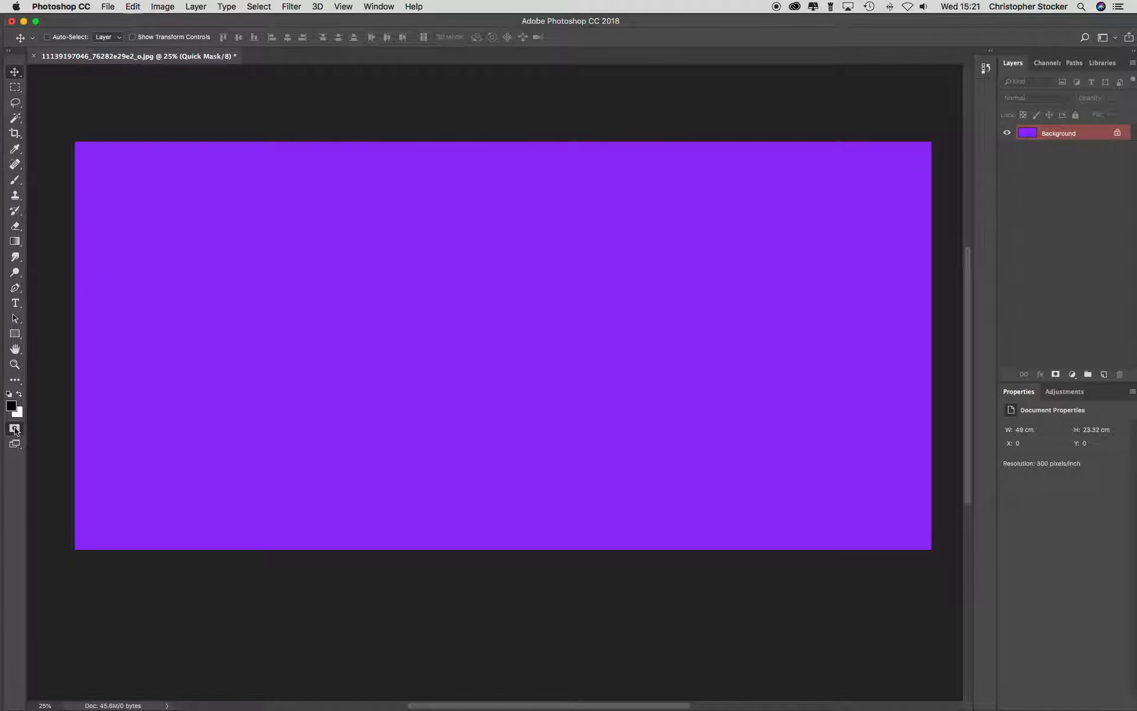
pyautogui.press('super+v')
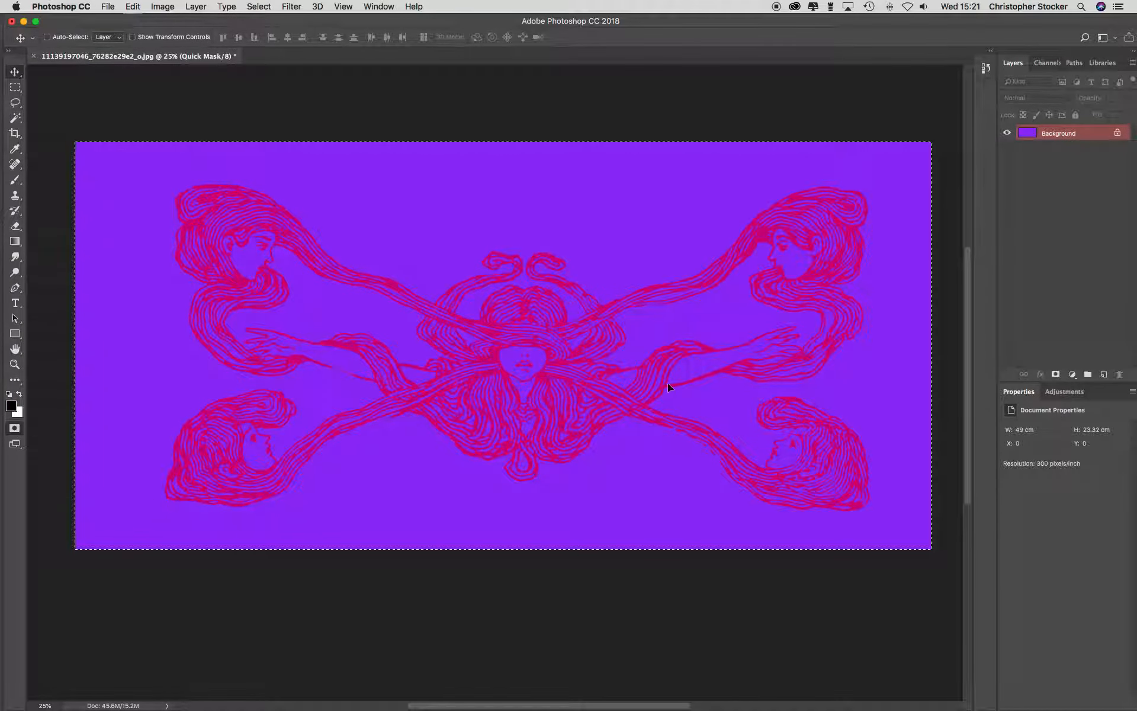
pyautogui.press('q')
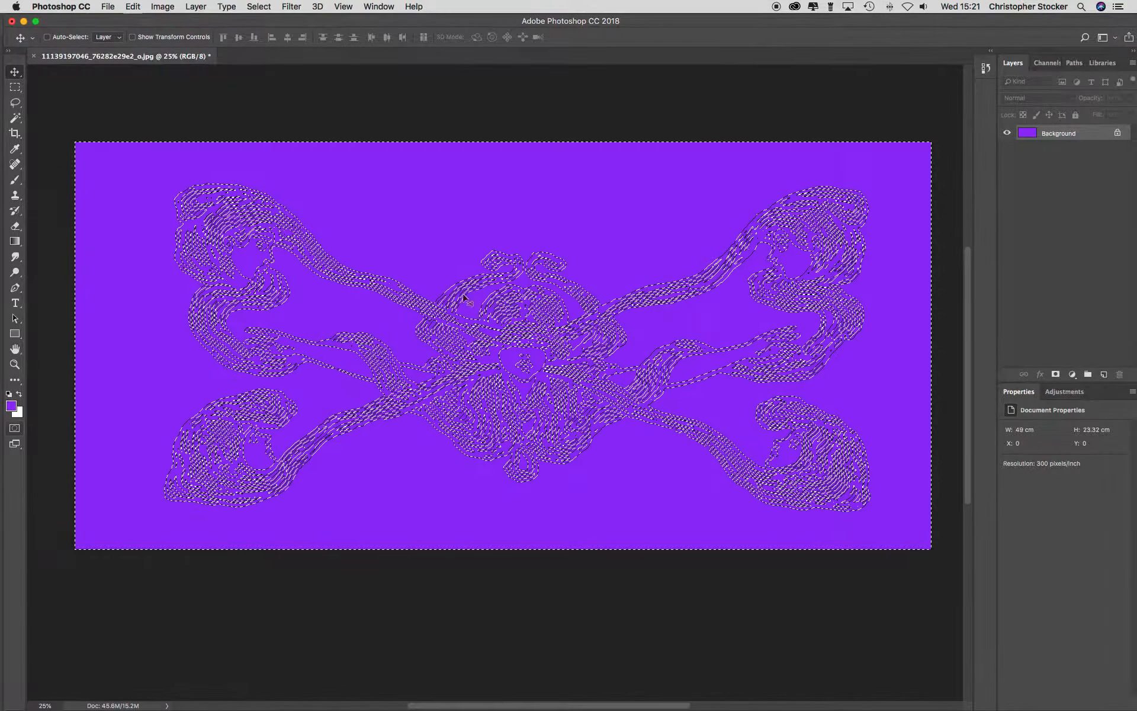
pyautogui.press('shift+super+i')
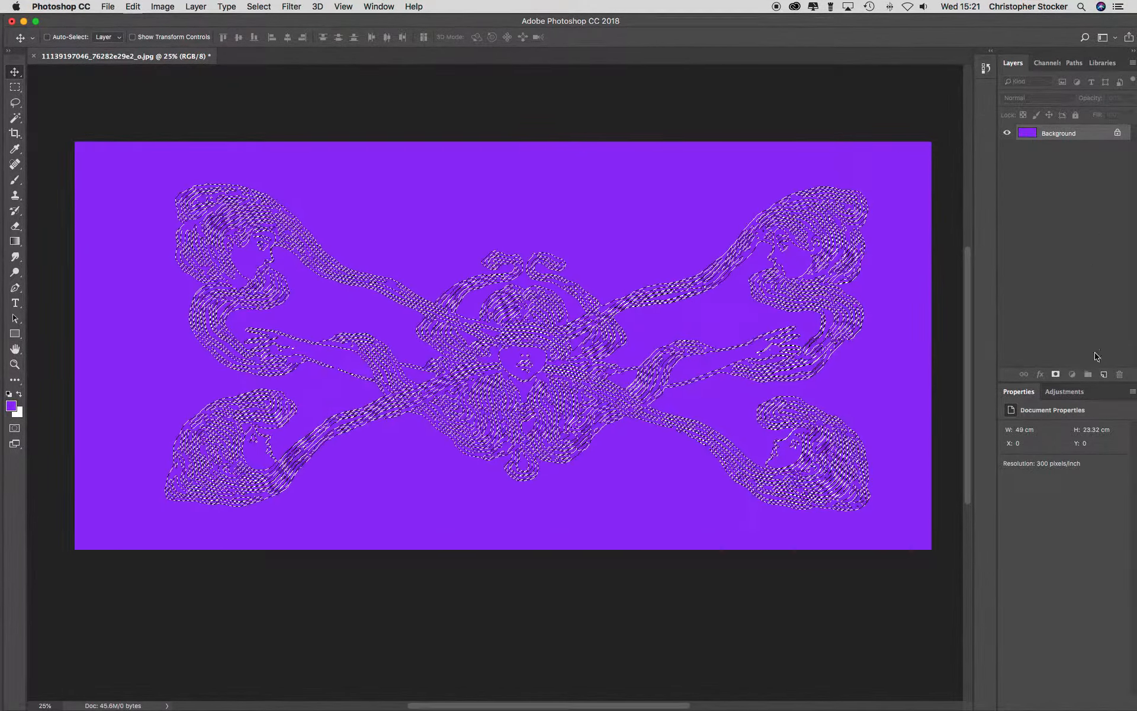
# Add a new layer, fill the selected lines on it with orange and deselect
pyautogui.click(1104, 375)
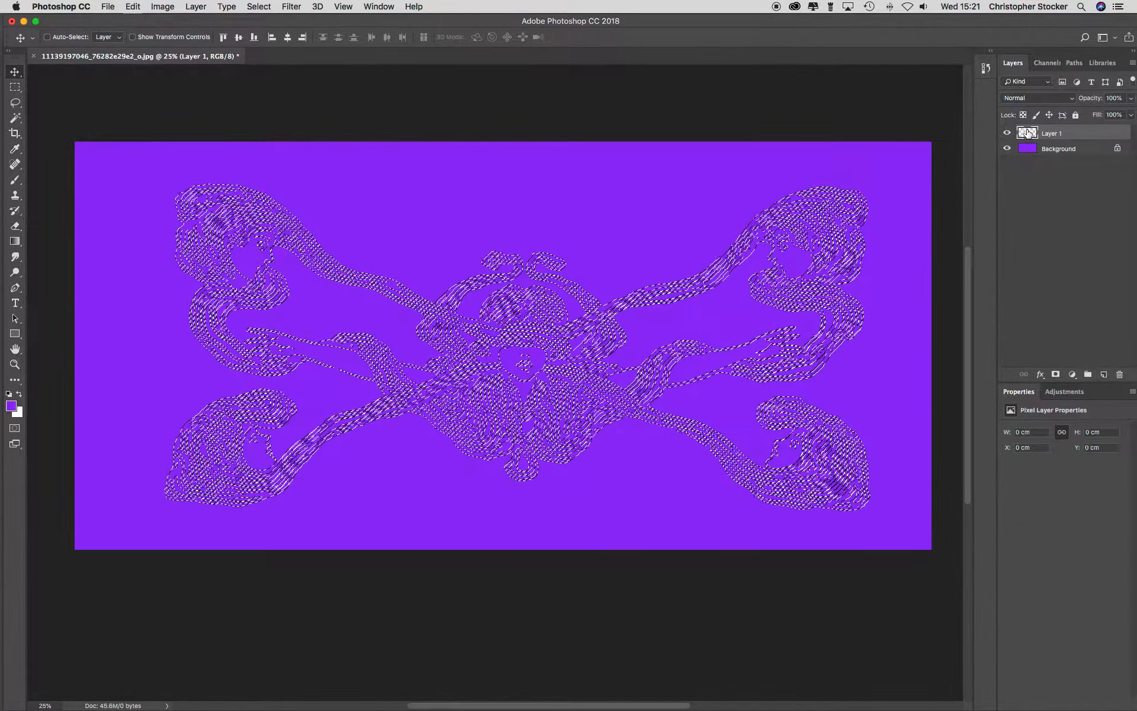
pyautogui.click(12, 406)
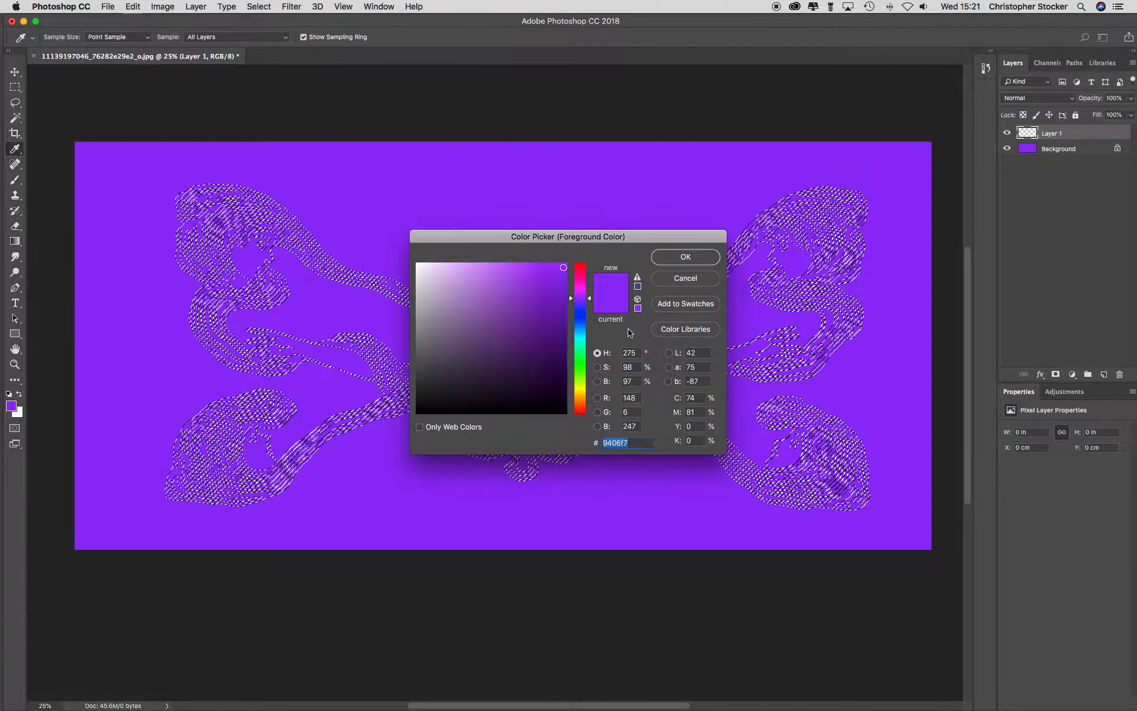
pyautogui.moveTo(570, 347); pyautogui.dragTo(570, 396)
pyautogui.click(701, 258)
pyautogui.press('v')
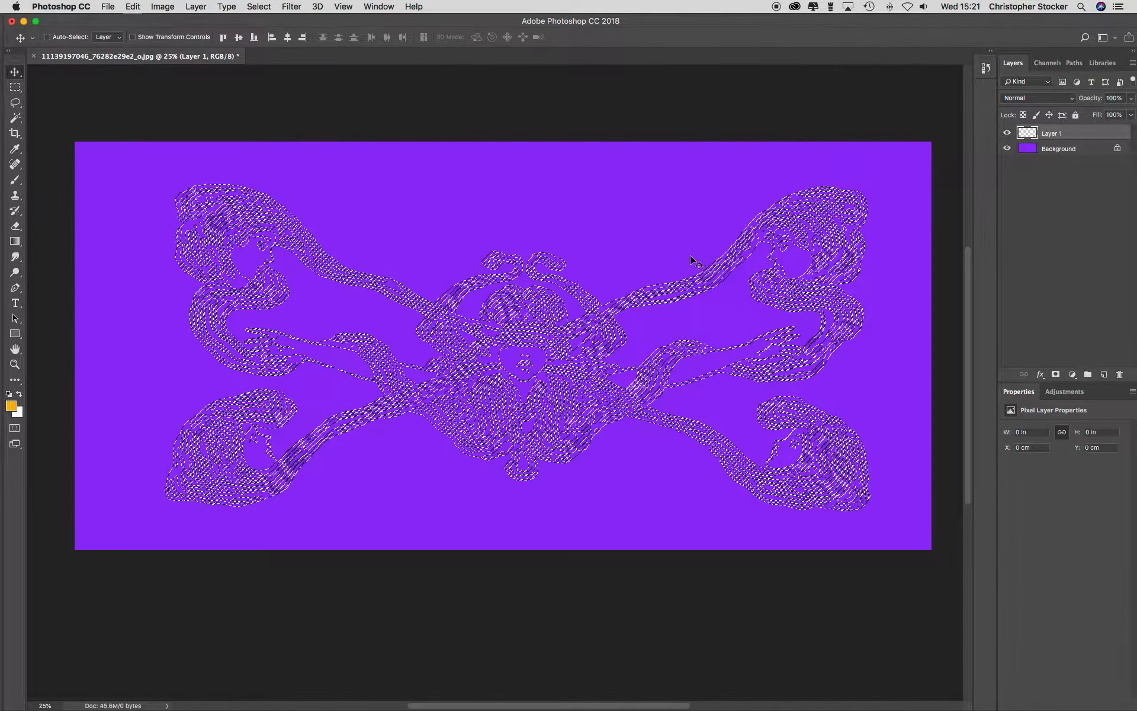
pyautogui.hotkey('alt', 'BackSpace')
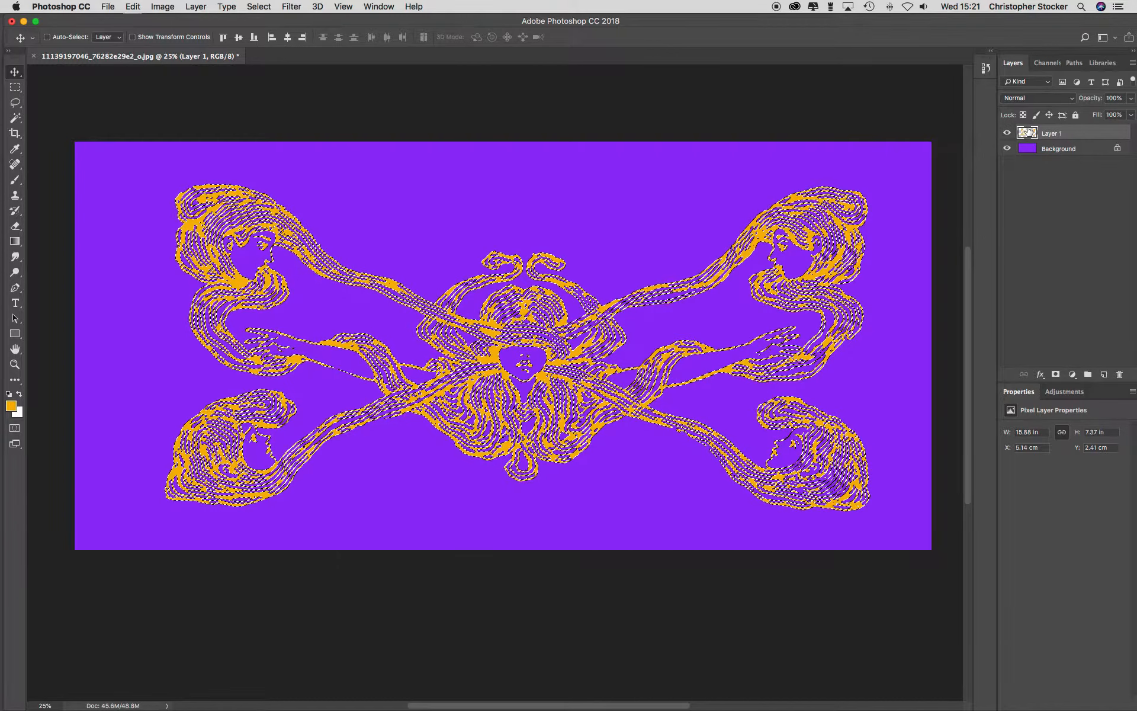
pyautogui.press('super+d')
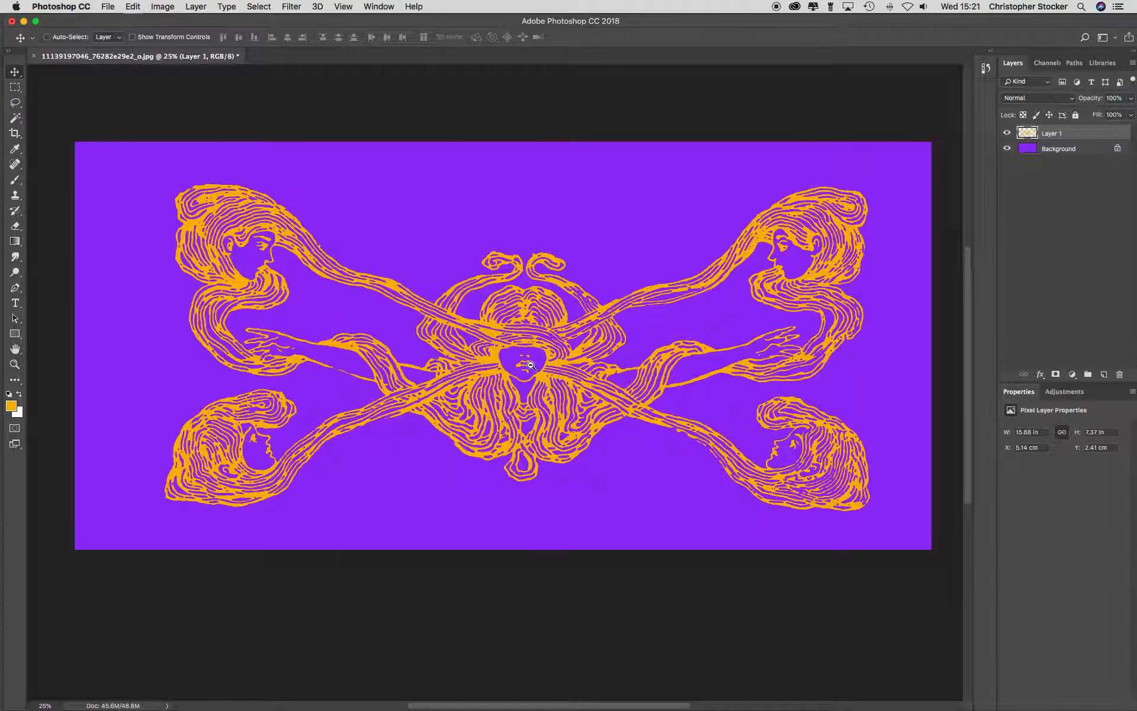
# Hide the Background layer to examine the orange line art around the central figure in close-up, and show the Background again
pyautogui.click(1007, 152)
pyautogui.click(1008, 153)
pyautogui.click(1008, 151)
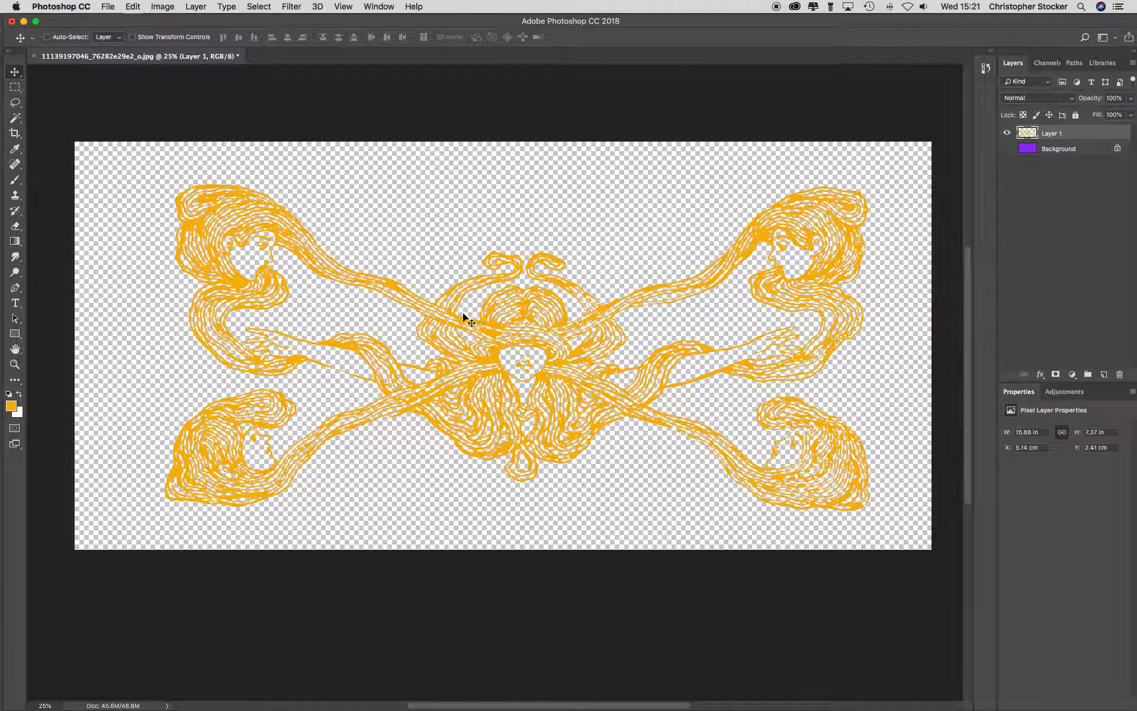
pyautogui.keyDown('super'); pyautogui.click(535, 366); pyautogui.keyUp('super')
pyautogui.keyDown('super'); pyautogui.click(536, 368); pyautogui.keyUp('super')
pyautogui.keyDown('super'); pyautogui.click(536, 368); pyautogui.keyUp('super')
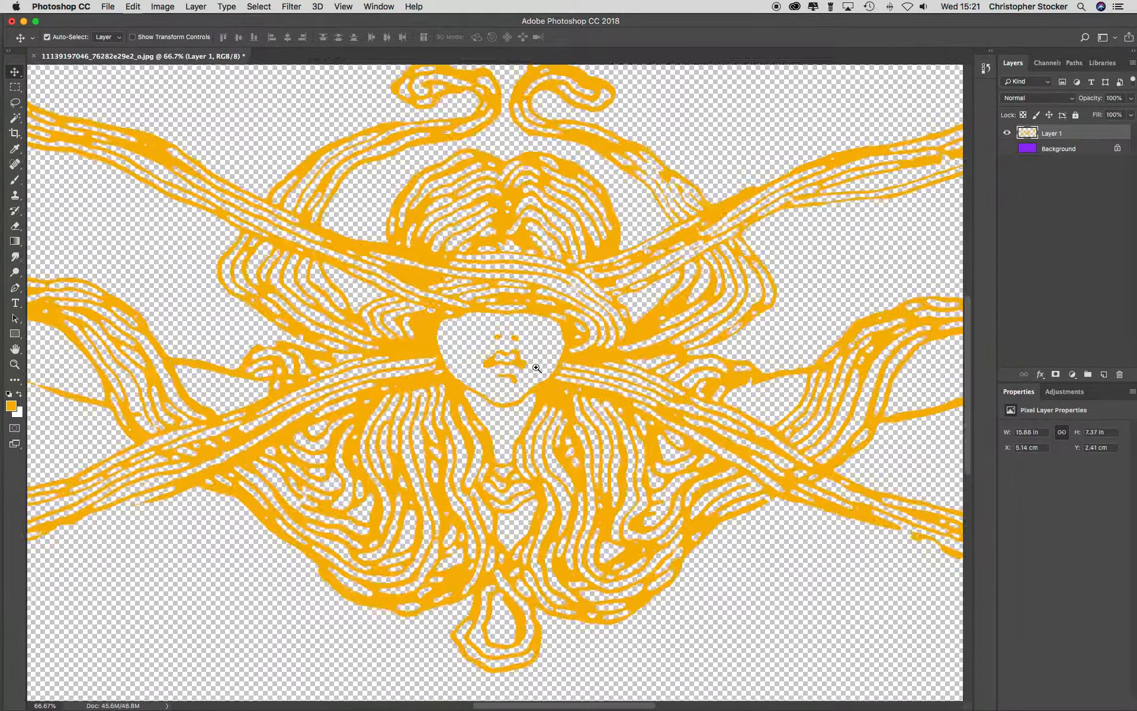
pyautogui.keyDown('super'); pyautogui.click(536, 367); pyautogui.keyUp('super')
pyautogui.keyDown('alt'); pyautogui.keyDown('super'); pyautogui.click(536, 368); pyautogui.keyUp('super'); pyautogui.keyUp('alt')
pyautogui.keyDown('alt'); pyautogui.keyDown('super'); pyautogui.click(535, 368); pyautogui.keyUp('super'); pyautogui.keyUp('alt')
pyautogui.keyDown('alt'); pyautogui.keyDown('super'); pyautogui.click(536, 367); pyautogui.keyUp('super'); pyautogui.keyUp('alt')
pyautogui.keyDown('alt'); pyautogui.keyDown('super'); pyautogui.click(536, 368); pyautogui.keyUp('super'); pyautogui.keyUp('alt')
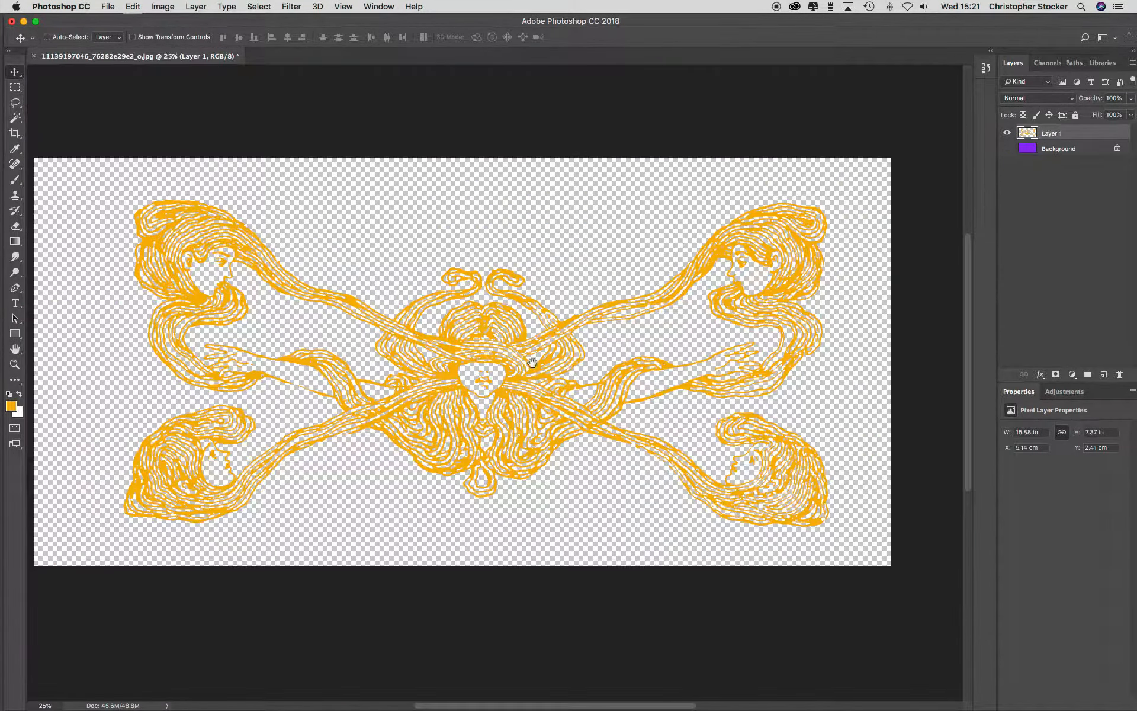
pyautogui.click(1005, 148)
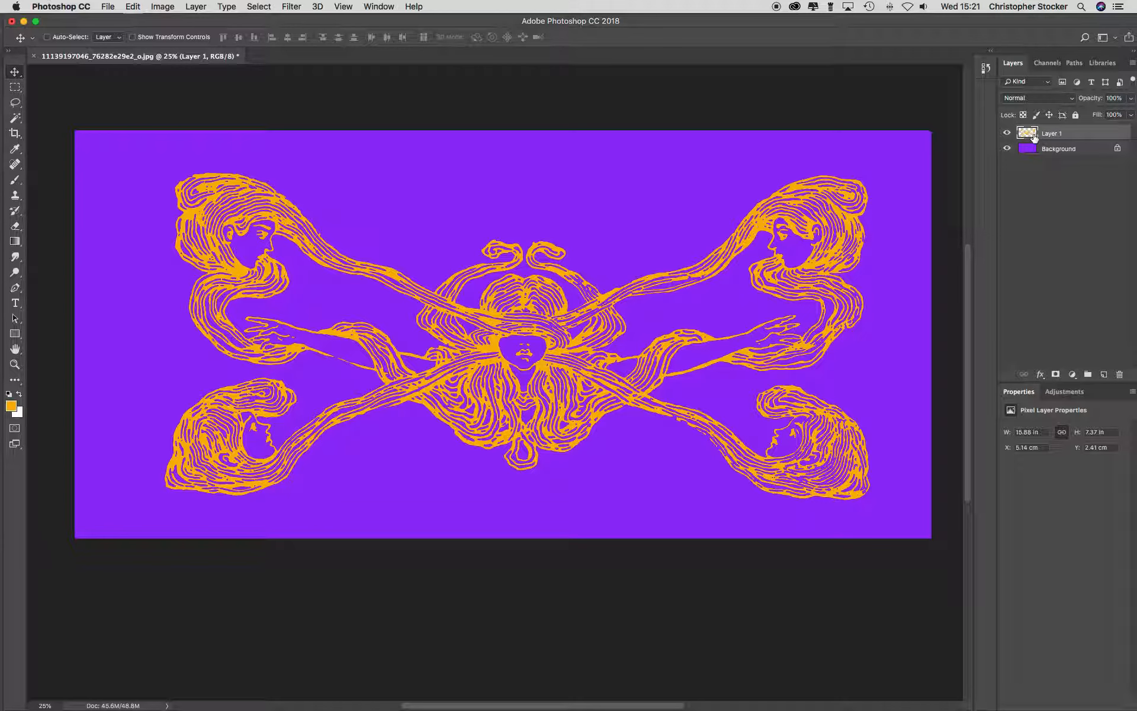
# Recolour the lines on Layer 1 with the default black, preserving transparency, and check them with the Background hidden and shown
pyautogui.press('d')
pyautogui.hotkey('alt', 'shift', 'BackSpace')
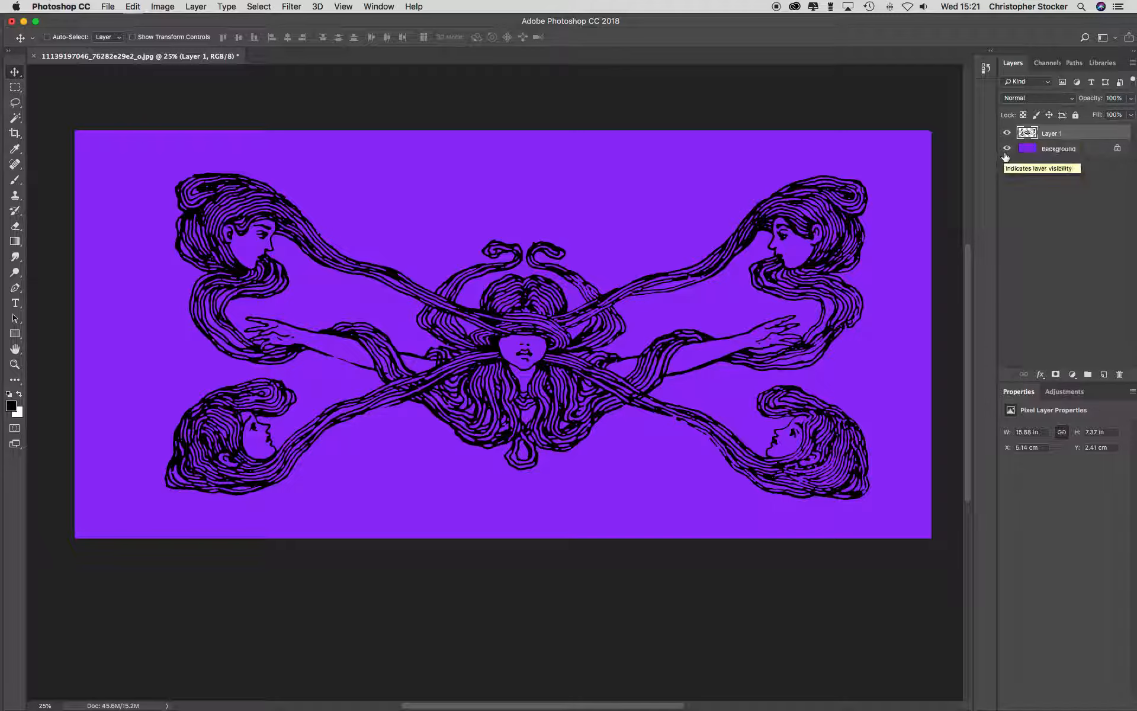
pyautogui.click(1007, 149)
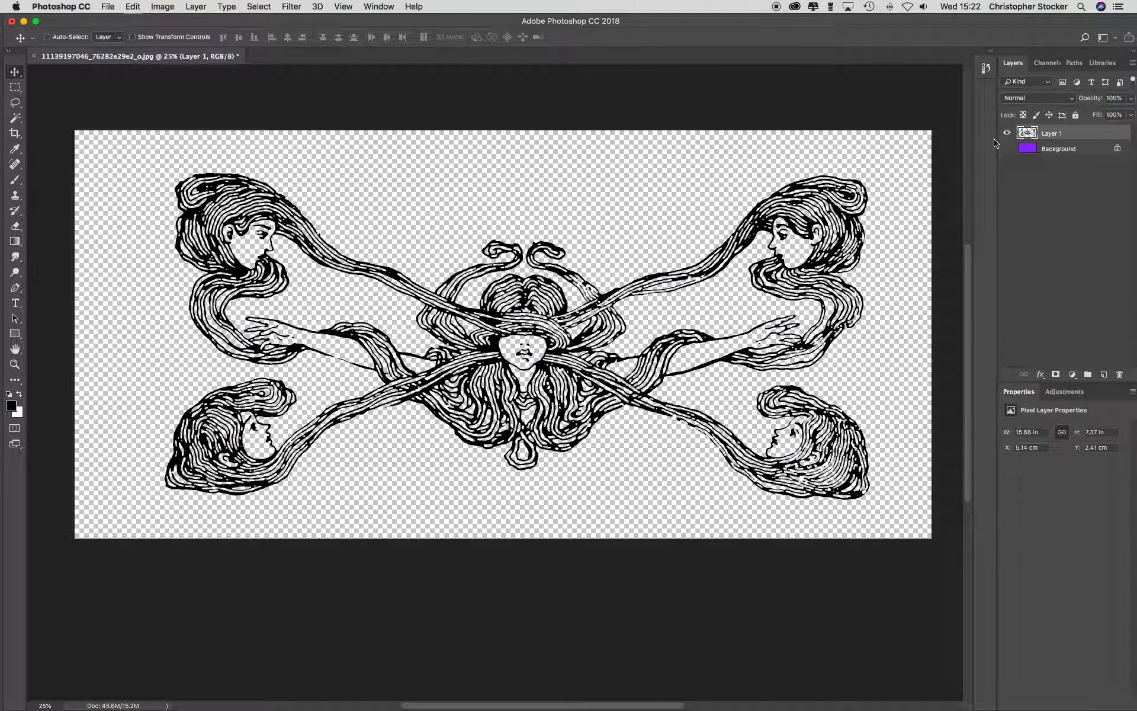
pyautogui.click(1007, 148)
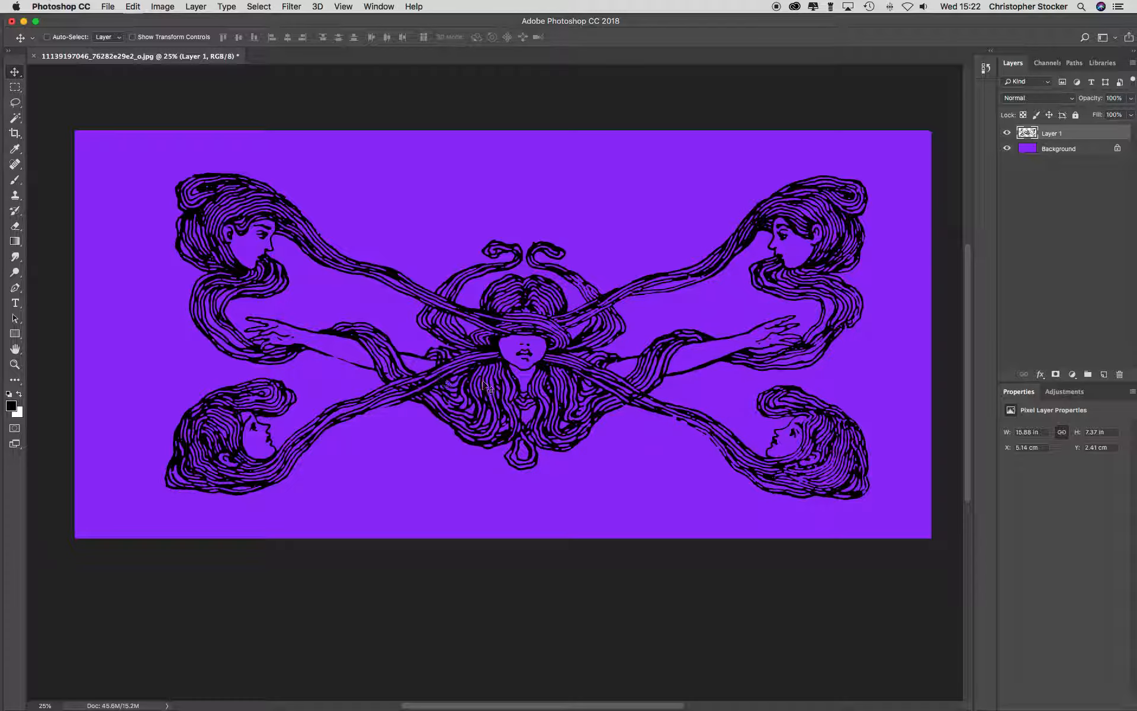
pyautogui.keyDown('super'); pyautogui.click(524, 371); pyautogui.keyUp('super')
pyautogui.keyDown('super'); pyautogui.click(524, 371); pyautogui.keyUp('super')
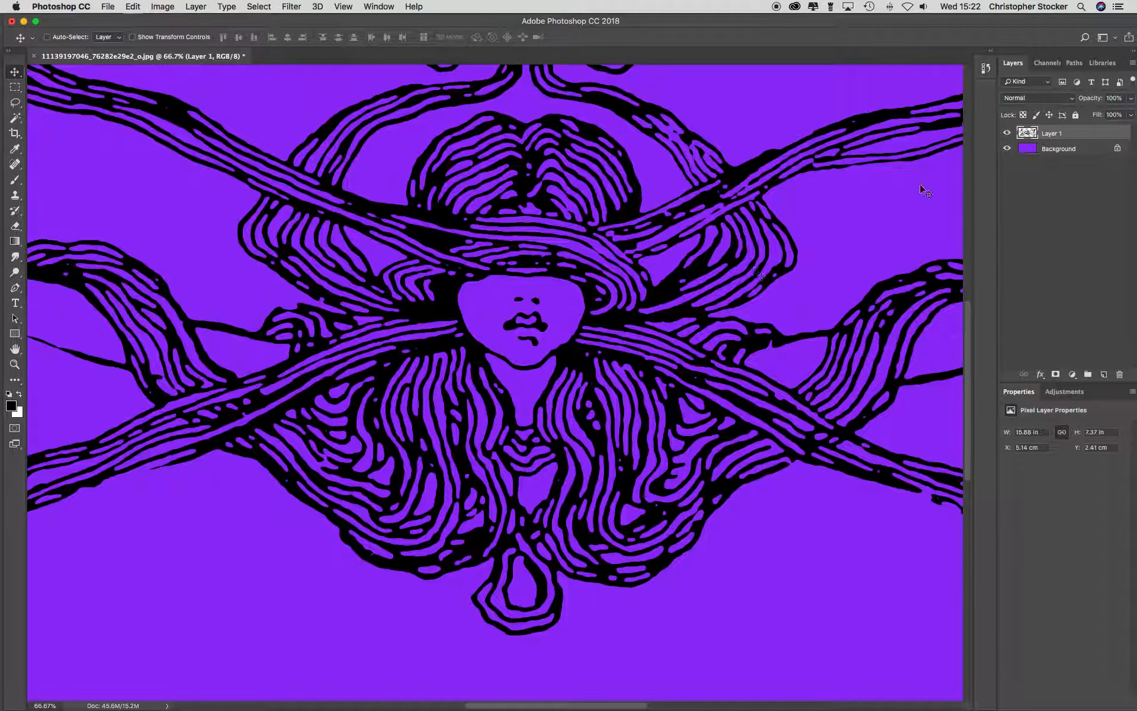
# Make the Background layer active, load Layer 1's lines as a selection and turn it into a Quick Mask
pyautogui.click(1025, 148)
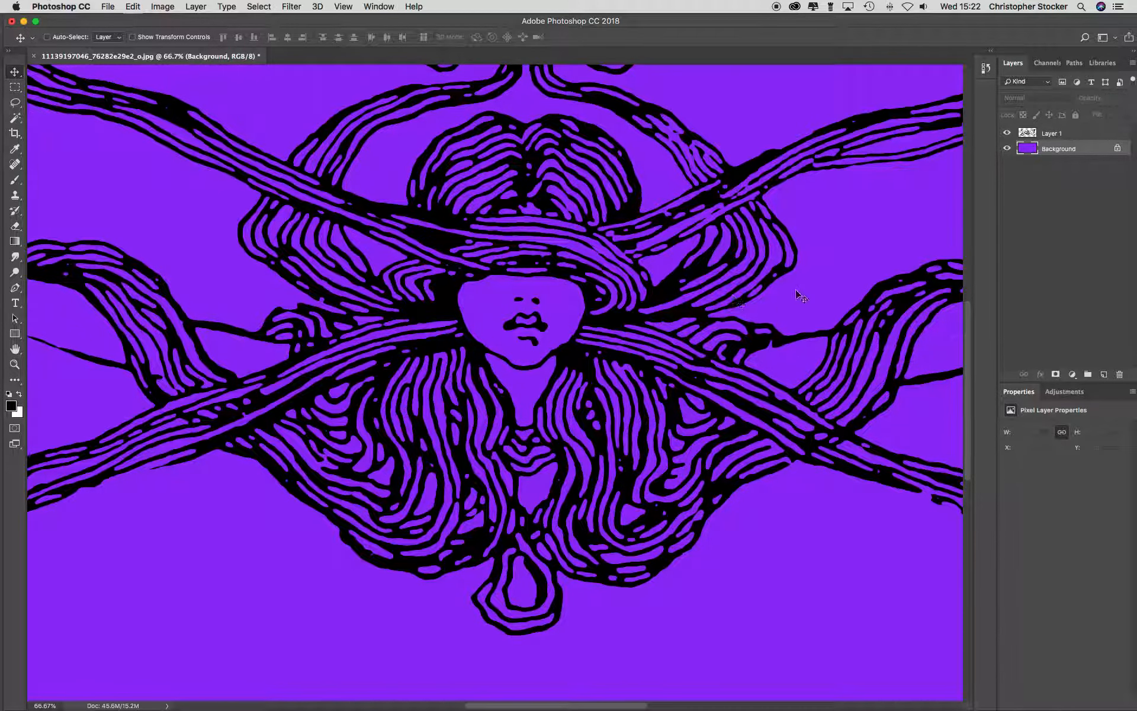
pyautogui.keyDown('alt'); pyautogui.keyDown('super'); pyautogui.click(590, 276); pyautogui.keyUp('super'); pyautogui.keyUp('alt')
pyautogui.keyDown('alt'); pyautogui.keyDown('super'); pyautogui.click(590, 275); pyautogui.keyUp('super'); pyautogui.keyUp('alt')
pyautogui.keyDown('alt'); pyautogui.keyDown('super'); pyautogui.click(590, 275); pyautogui.keyUp('super'); pyautogui.keyUp('alt')
pyautogui.moveTo(591, 277); pyautogui.dragTo(678, 189)
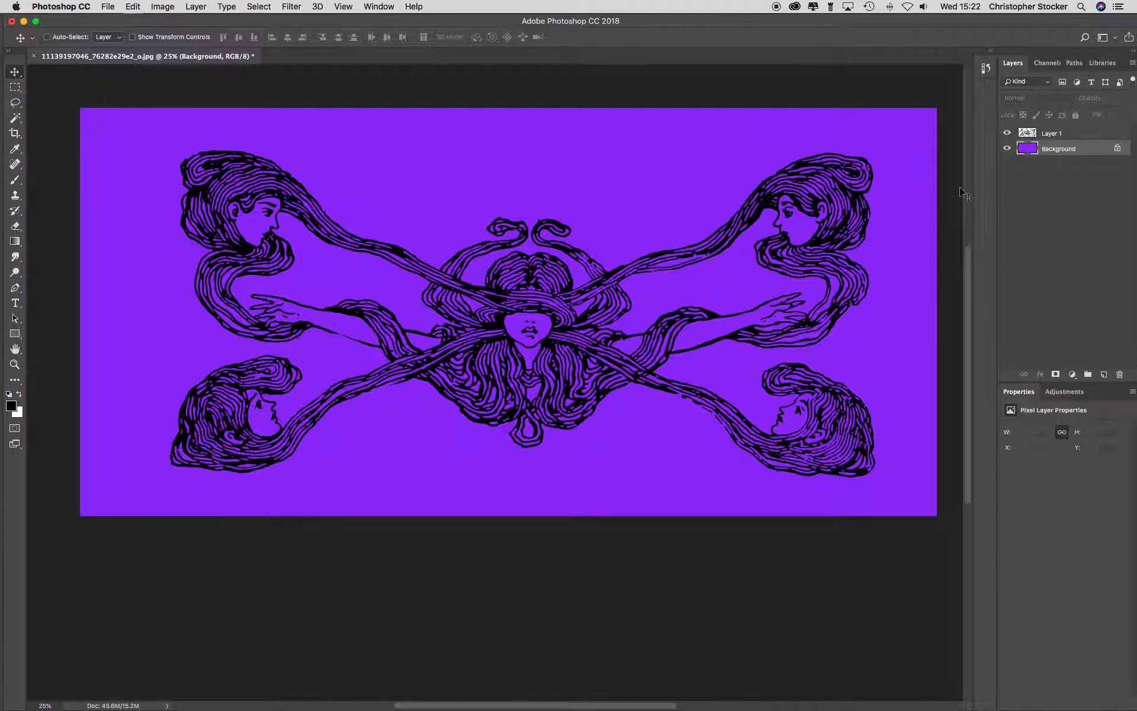
pyautogui.keyDown('super'); pyautogui.click(1025, 133); pyautogui.keyUp('super')
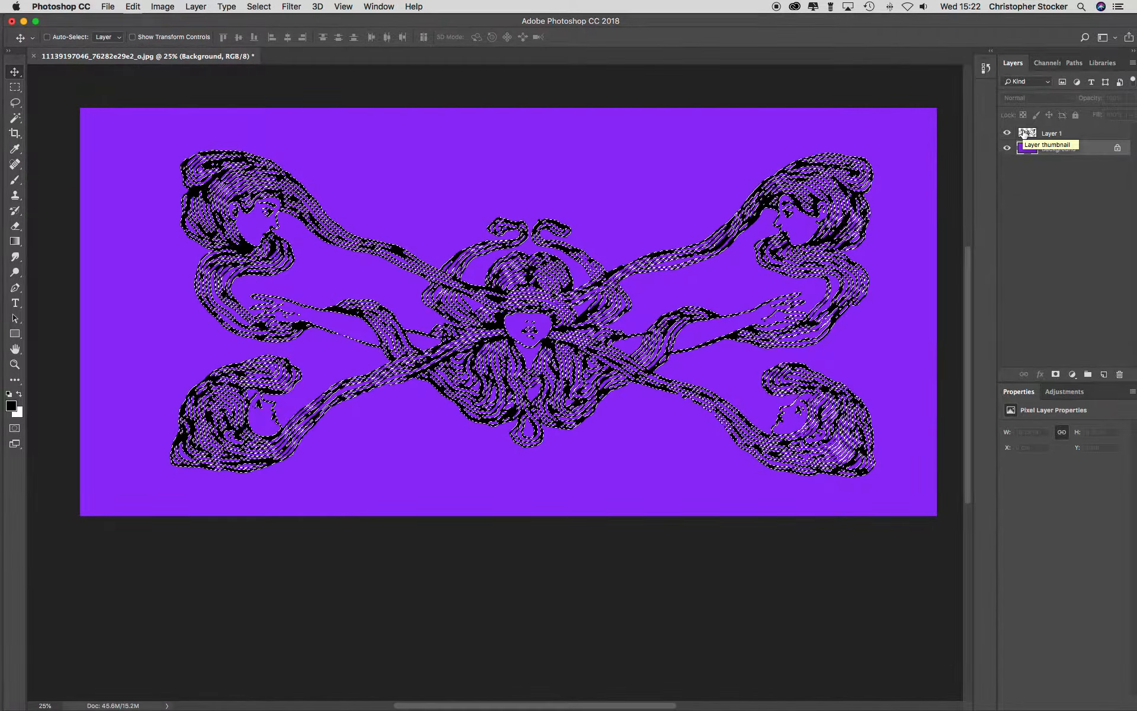
pyautogui.press('q')
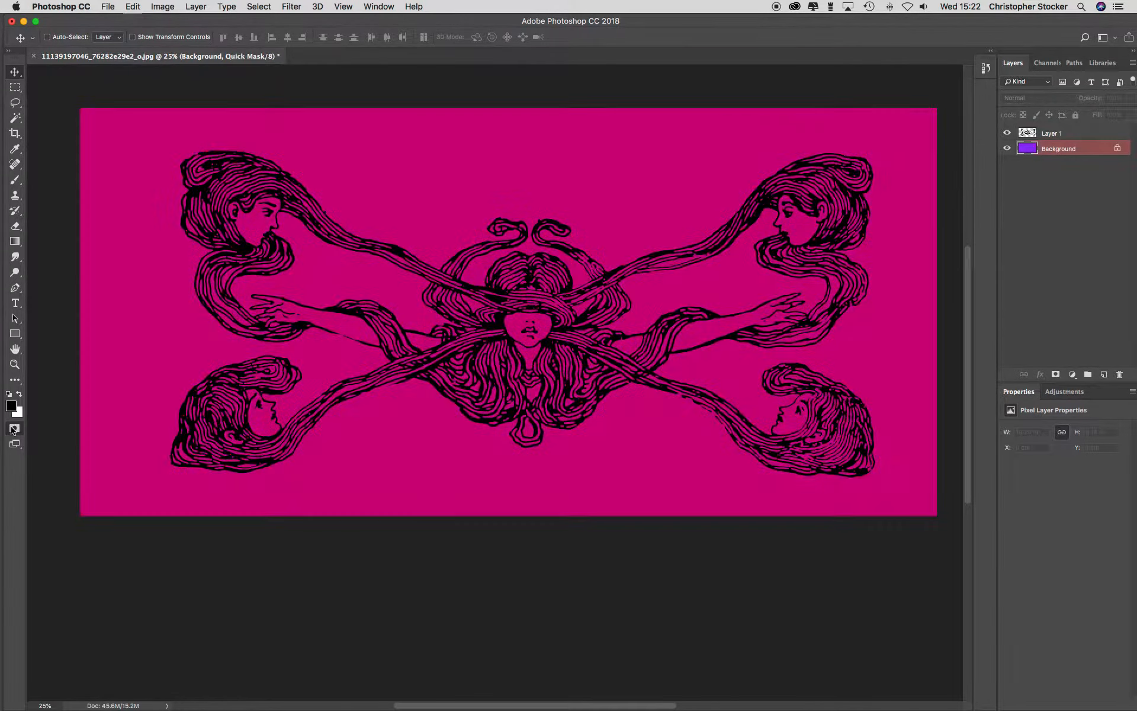
# Select the empty areas around and between the figures in the Quick Mask with the Magic Wand, and invert the selection
pyautogui.click(16, 118)
pyautogui.click(457, 172)
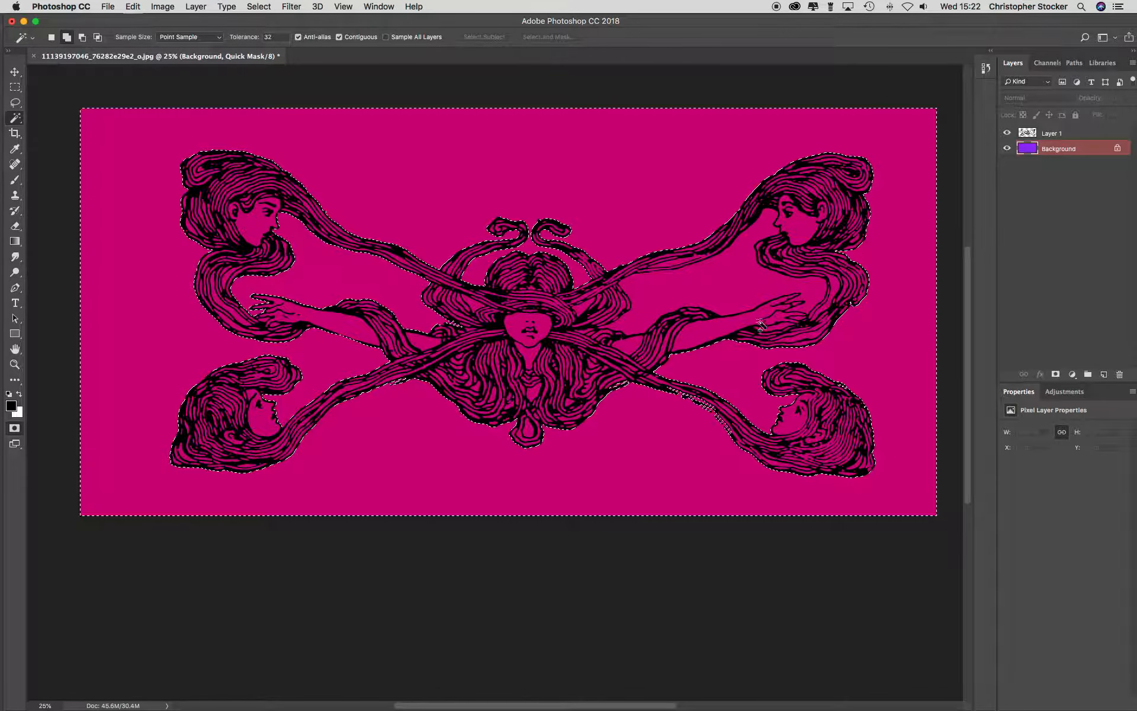
pyautogui.keyDown('shift'); pyautogui.click(719, 284); pyautogui.keyUp('shift')
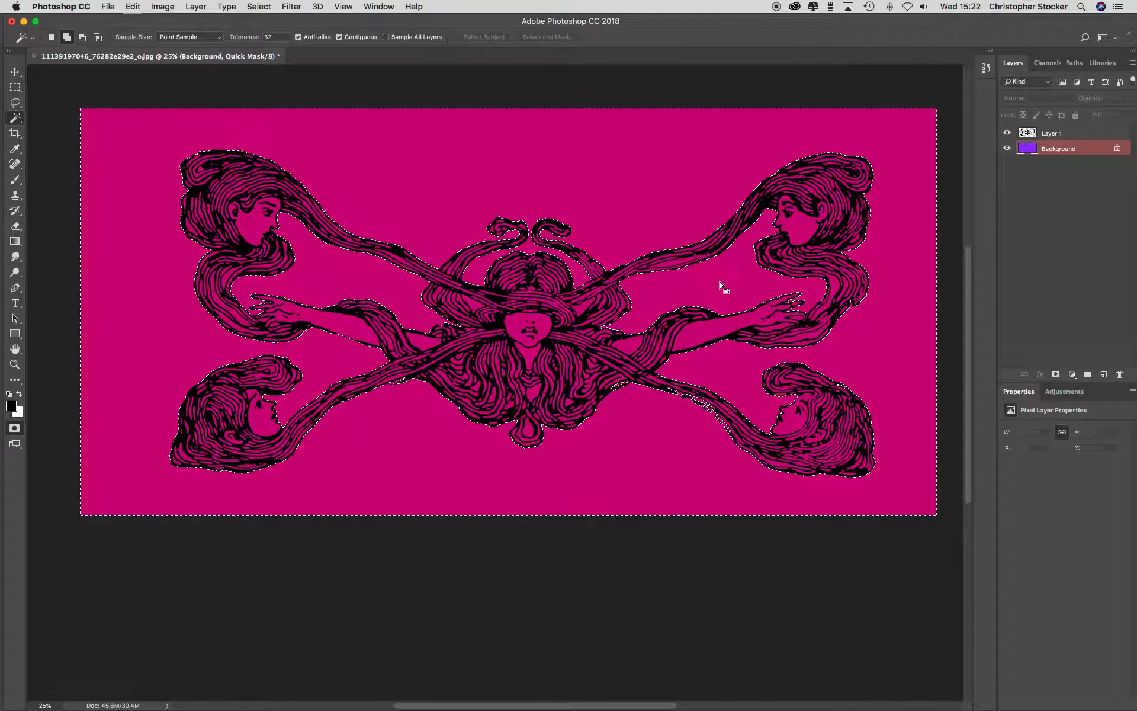
pyautogui.press('super+shift+i')
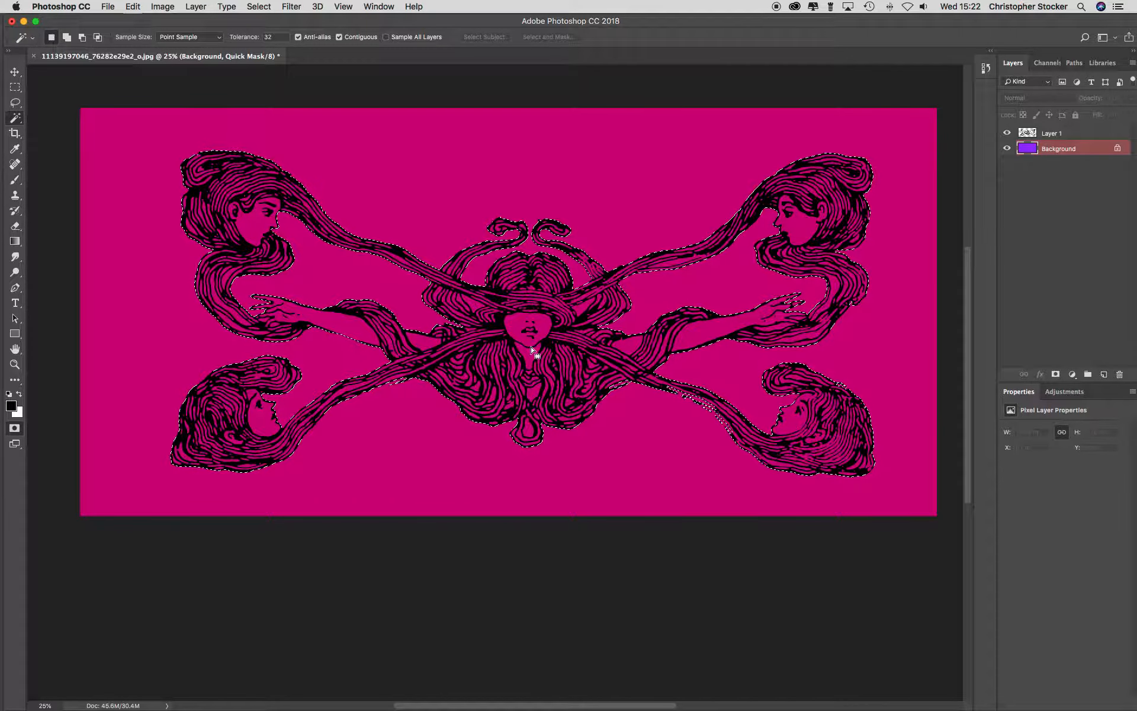
# Fill the selected figures in the Quick Mask with the background colour and convert the mask back to a selection
pyautogui.hotkey('shift', 'BackSpace')
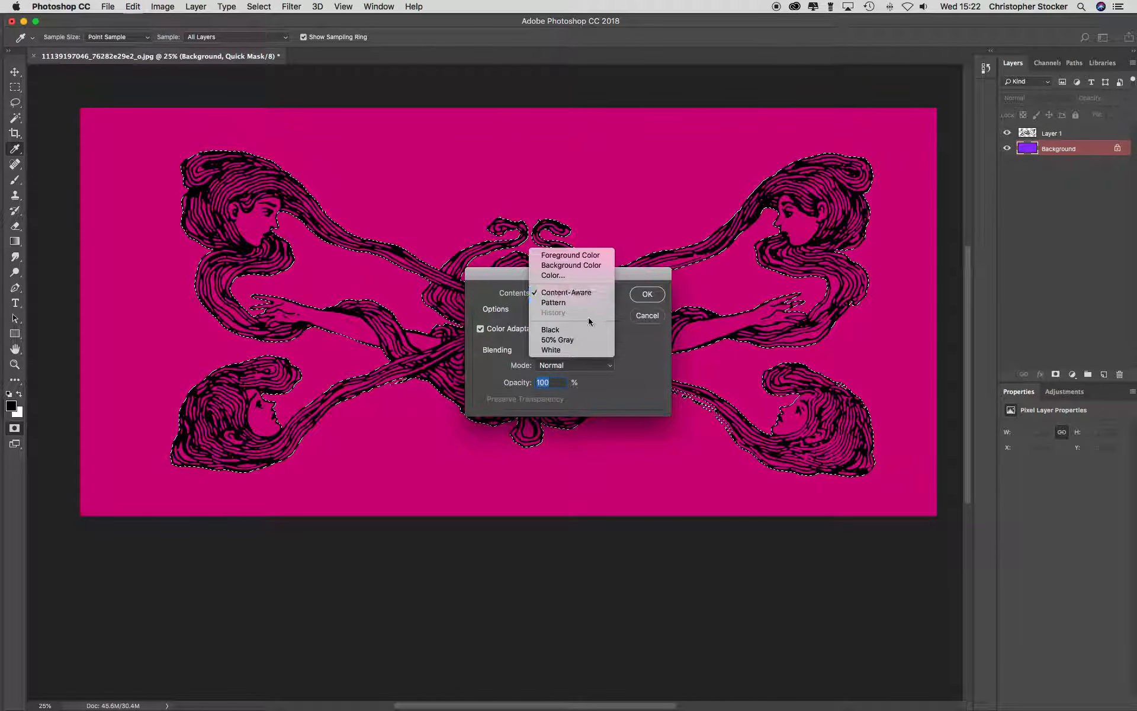
pyautogui.click(585, 265)
pyautogui.click(647, 295)
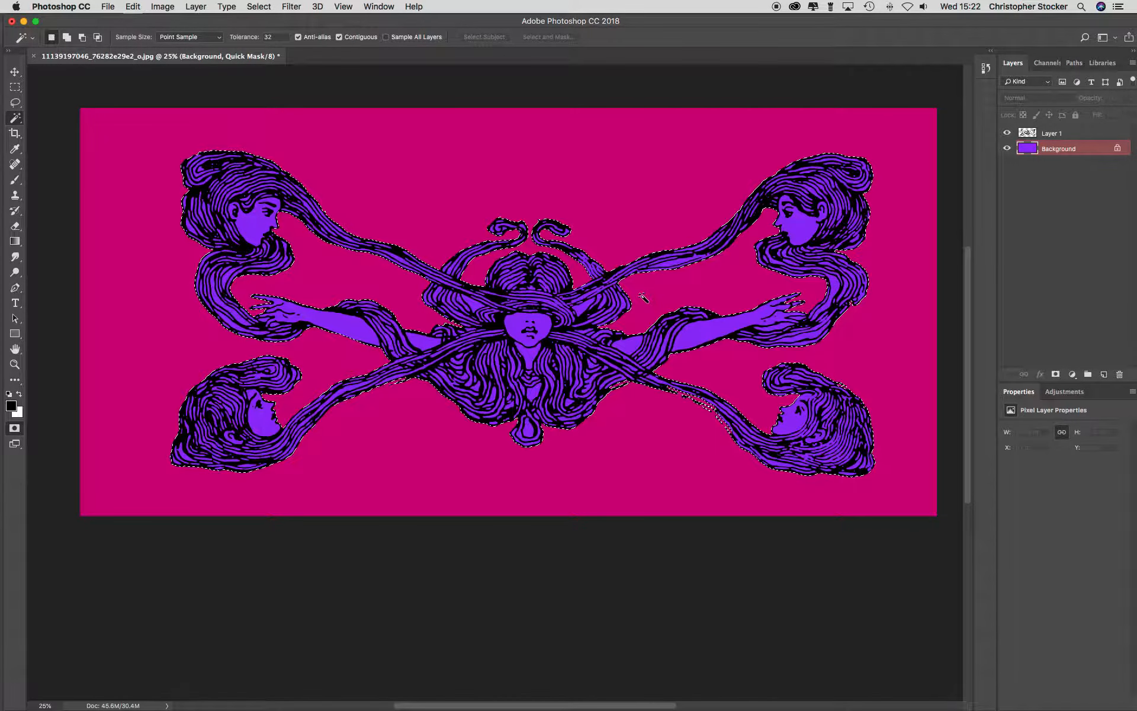
pyautogui.click(15, 429)
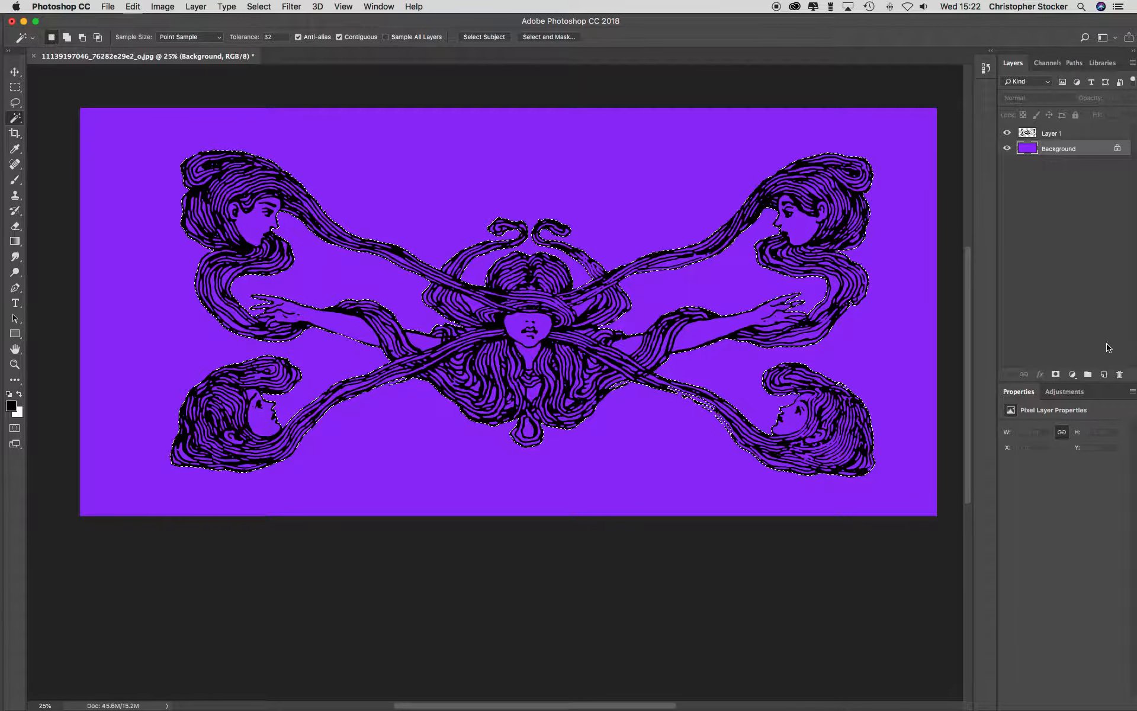
# Fill the figures with red on a new layer beneath Layer 1, deselect, and check the fill with the line art hidden and shown
pyautogui.click(1103, 375)
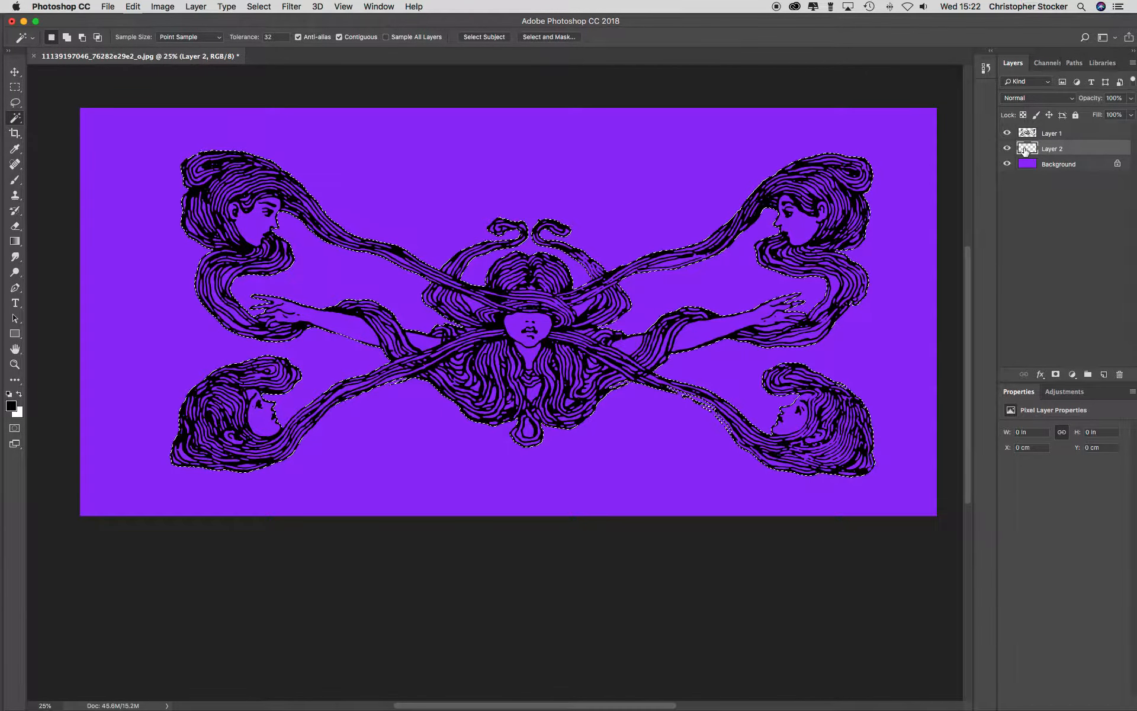
pyautogui.click(11, 406)
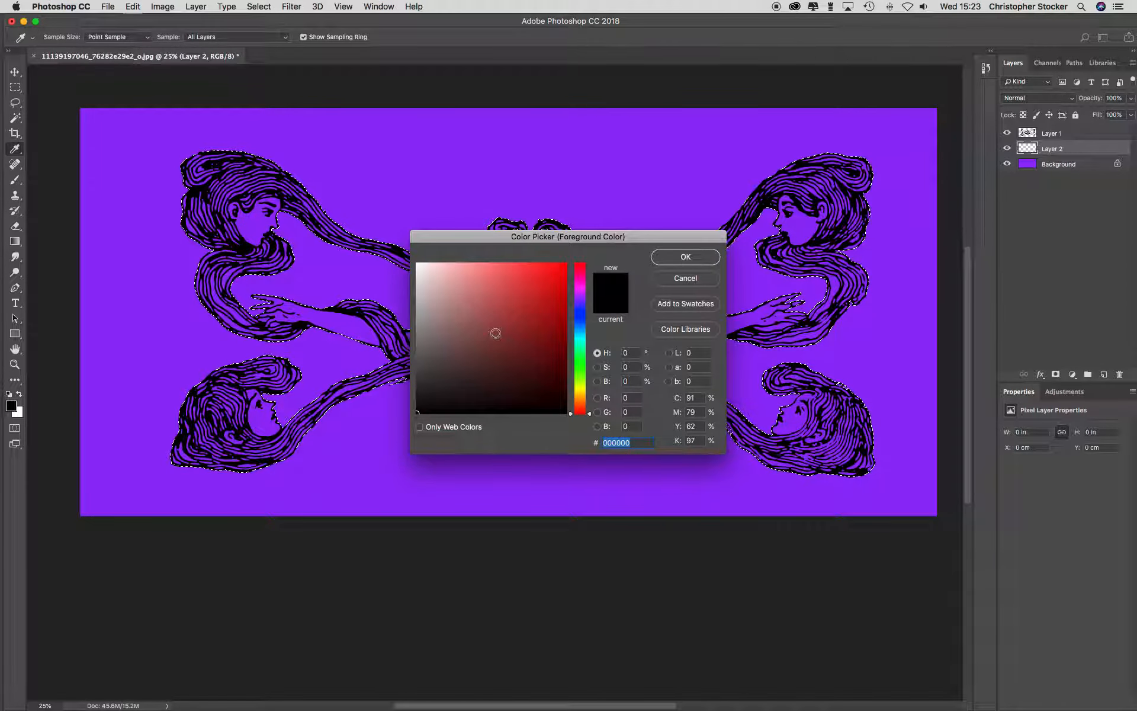
pyautogui.click(546, 280)
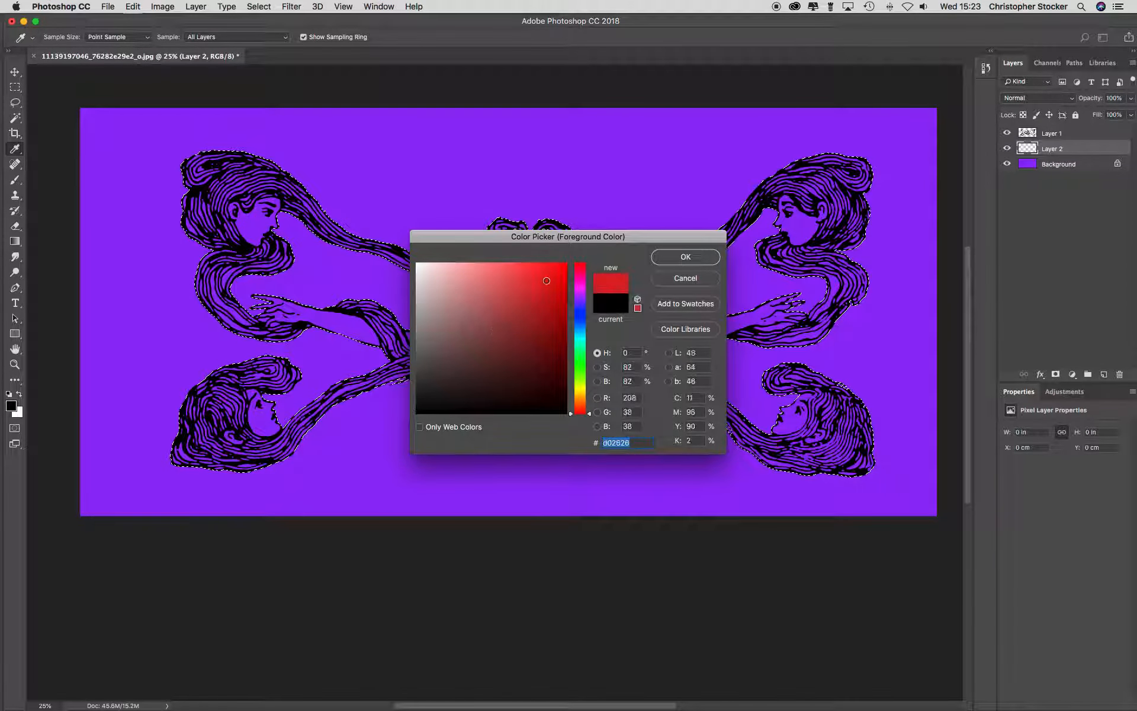
pyautogui.click(711, 259)
pyautogui.press('w')
pyautogui.hotkey('alt', 'BackSpace')
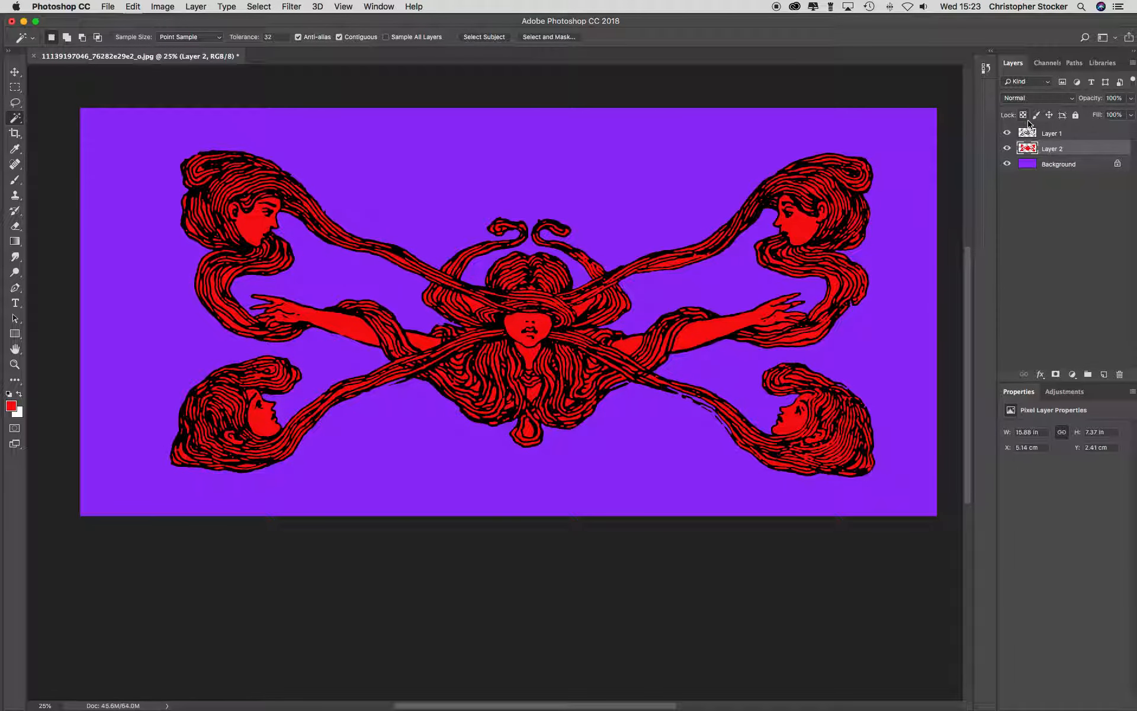
pyautogui.click(1007, 133)
pyautogui.click(1007, 133)
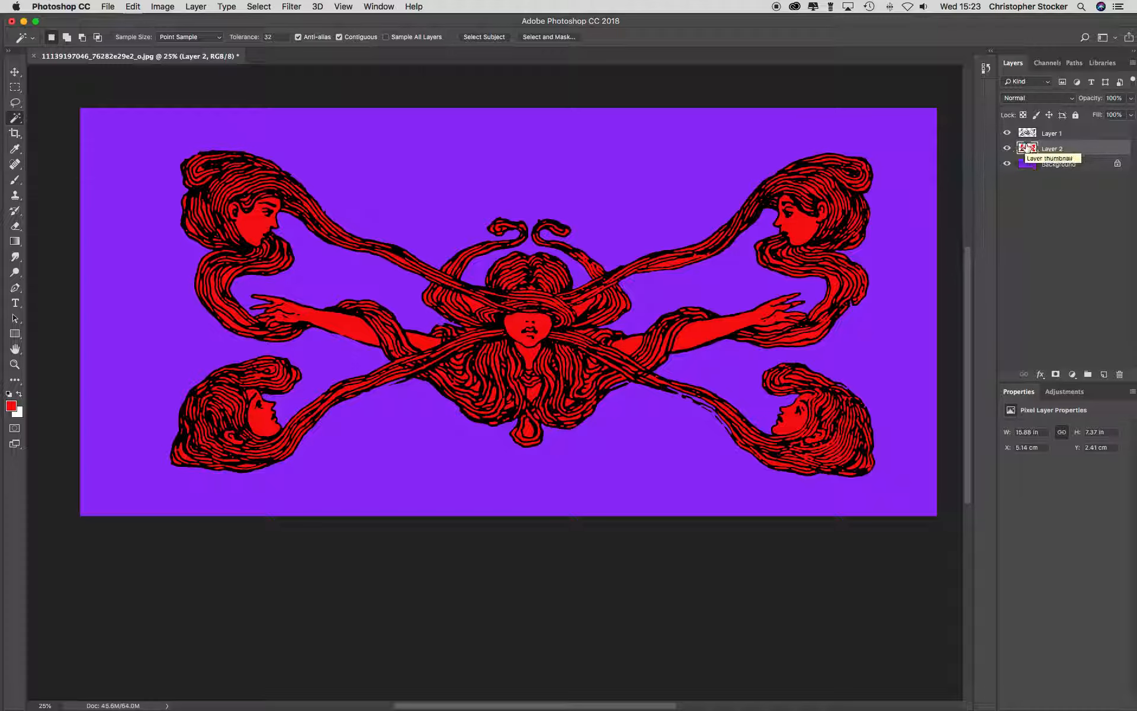
# Recolour Layer 2's fill to orange with Hue/Saturation, setting the hue to +41
pyautogui.press('super+u')
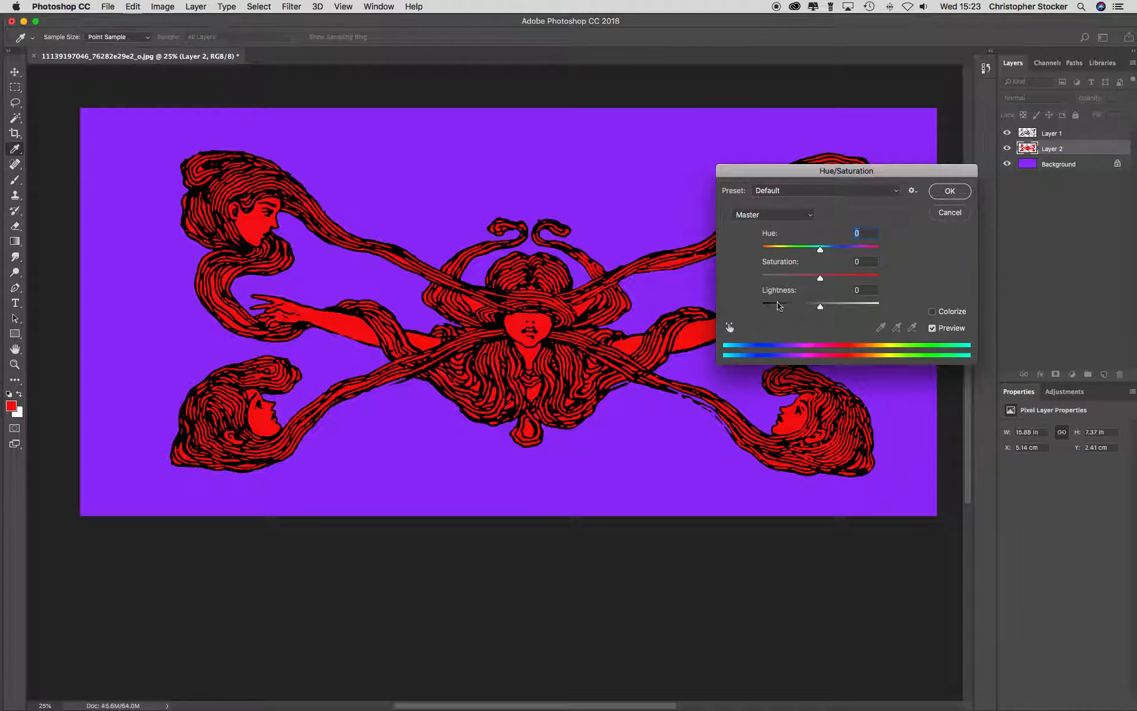
pyautogui.moveTo(820, 249); pyautogui.dragTo(843, 251)
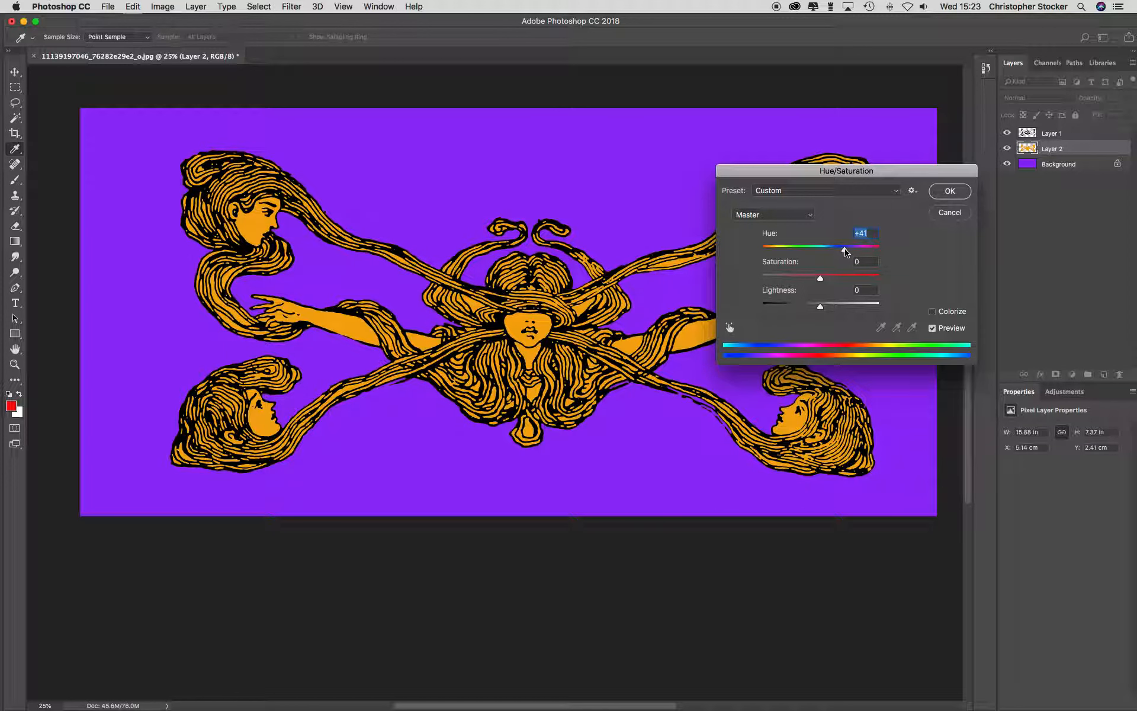
pyautogui.click(945, 191)
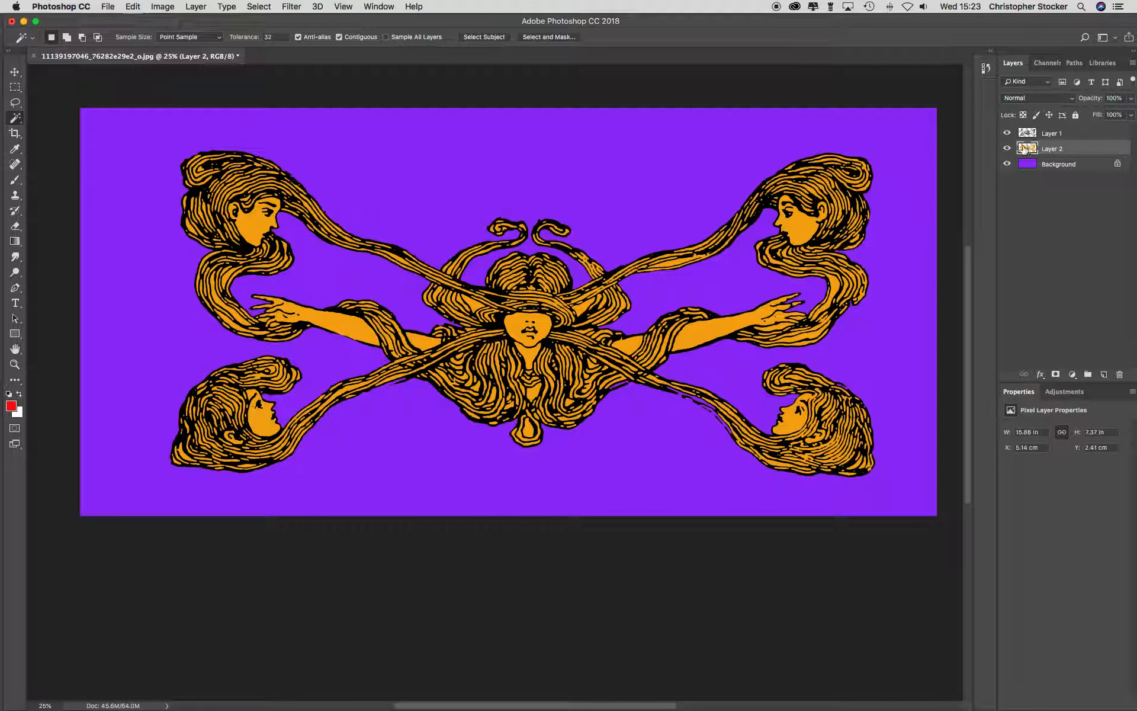
# Hide and show Layer 1 to examine the orange fill without the lines, and make Layer 1 active
pyautogui.click(1007, 133)
pyautogui.click(1008, 133)
pyautogui.click(1028, 134)
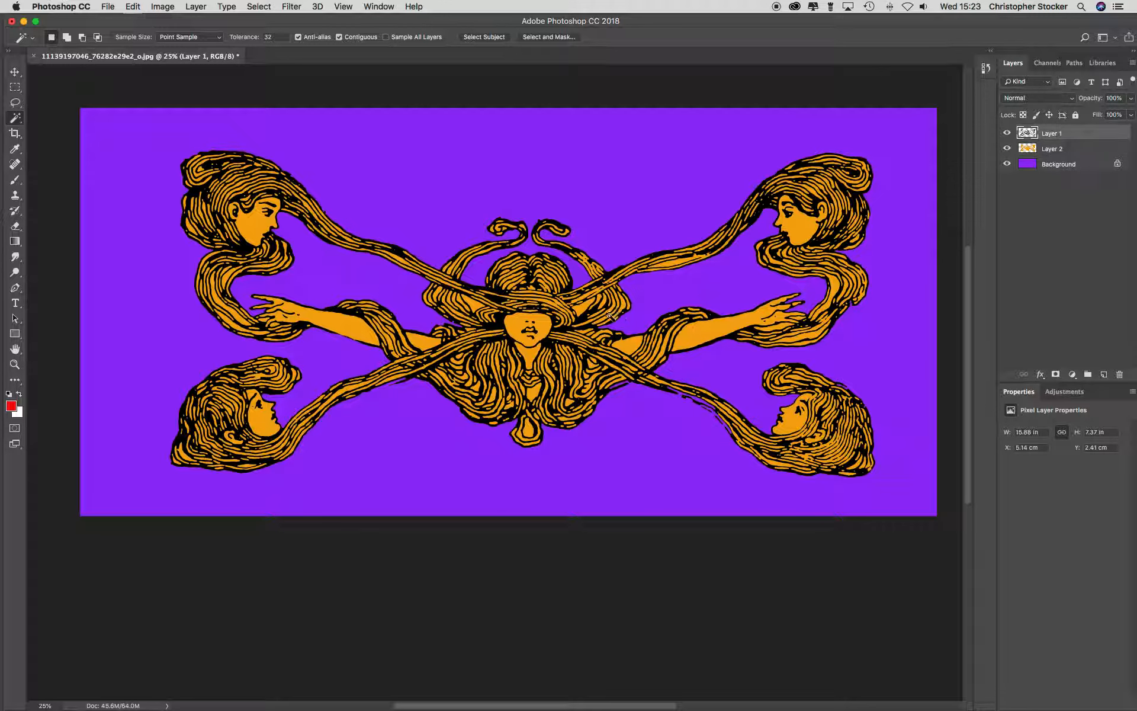